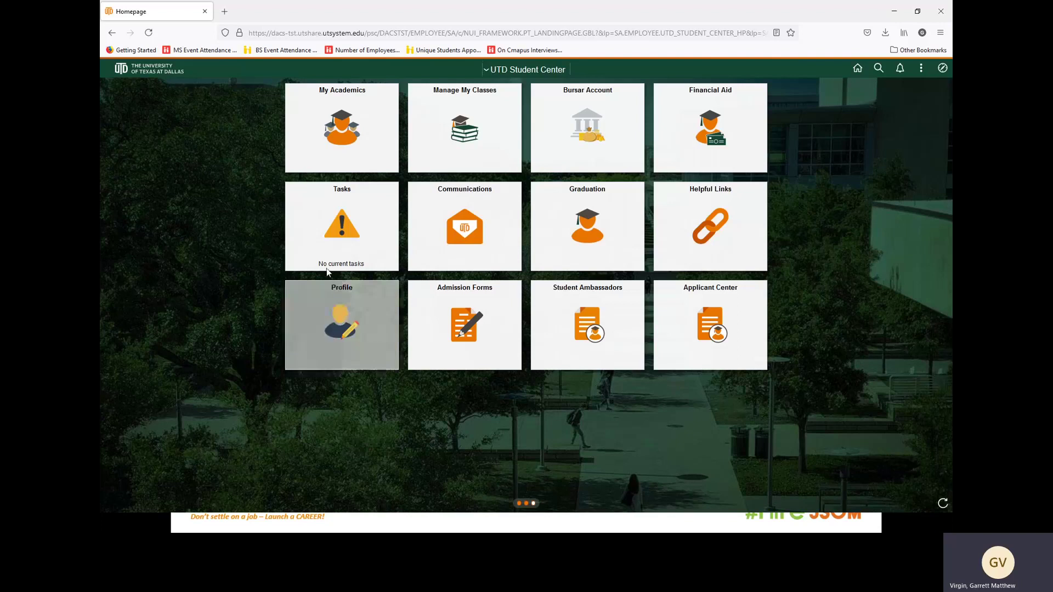
- Open My Academics and expand Request Internship for Credit in the left menu
{"action": "left_click", "coordinate": [342, 129]}
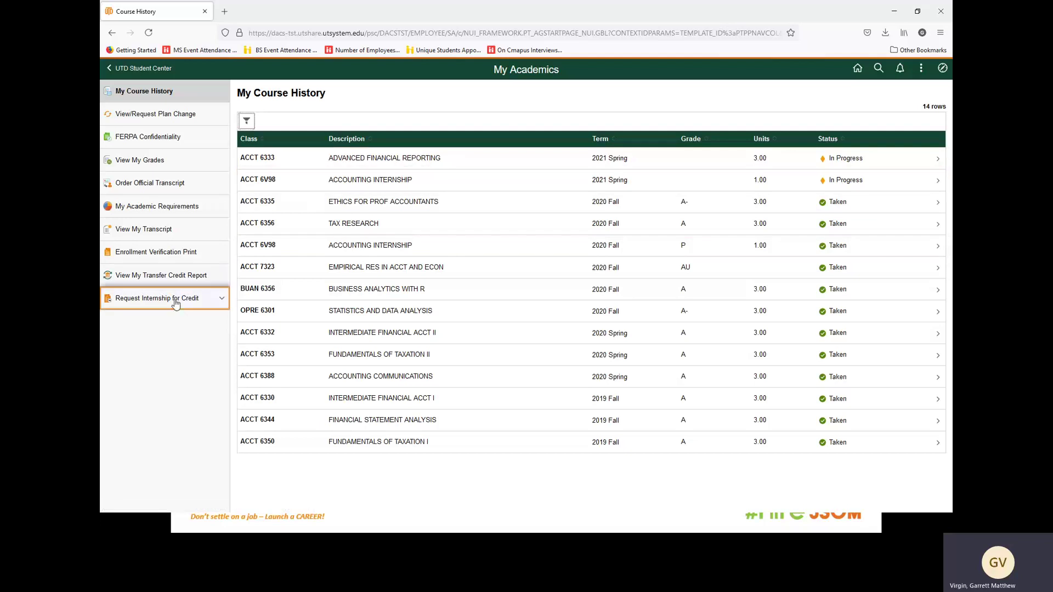
{"action": "left_click", "coordinate": [173, 306]}
- Open the Internship Questionnaire form from the left navigation
{"action": "left_click", "coordinate": [170, 323]}
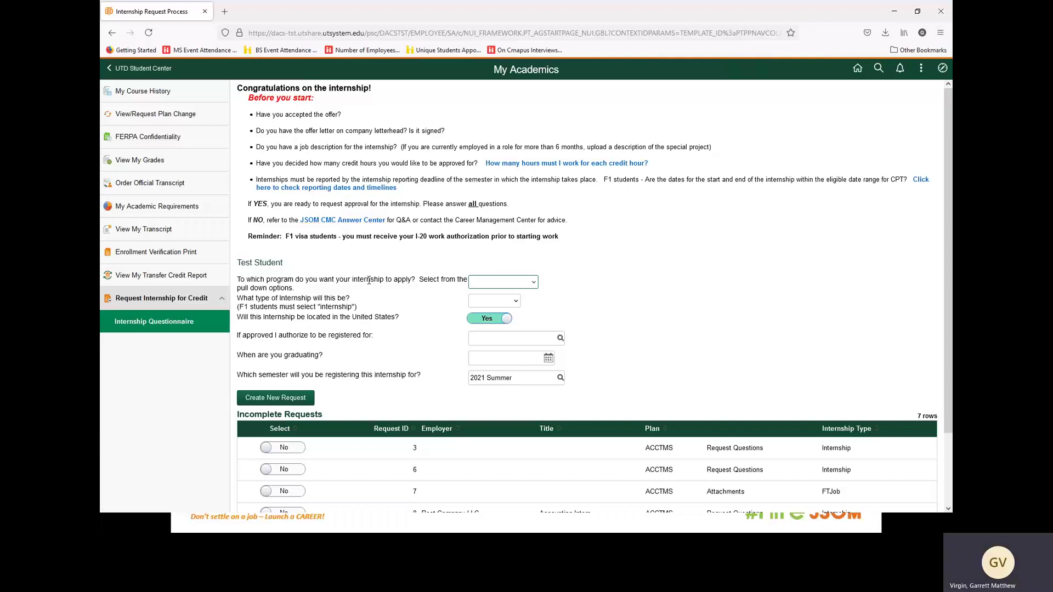
- Choose Accounting as the internship program and Internship as the type, then bring up the credit-hours lookup
{"action": "left_click", "coordinate": [534, 284]}
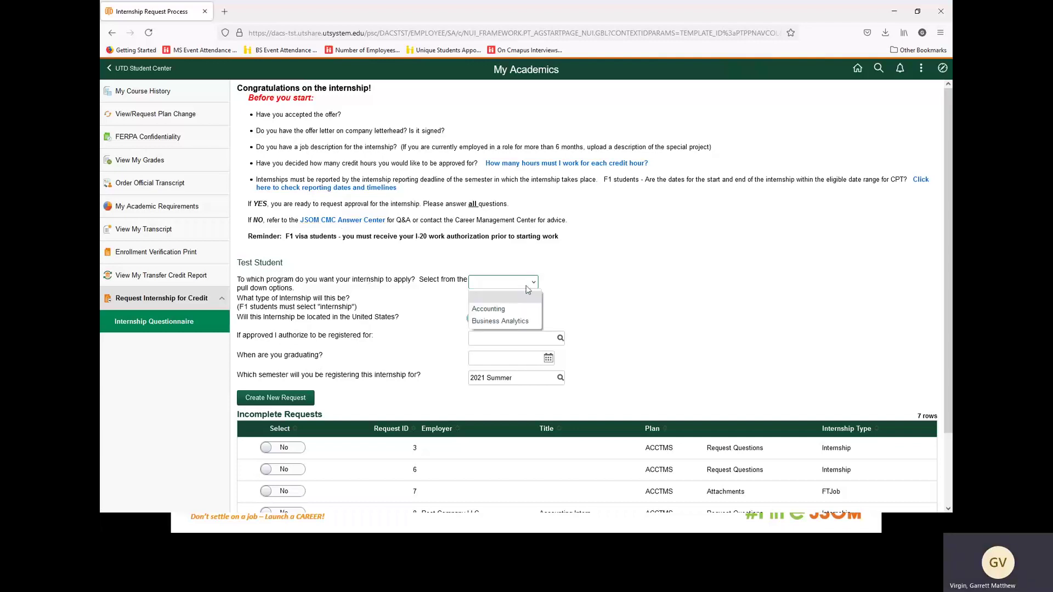
{"action": "left_click", "coordinate": [499, 310]}
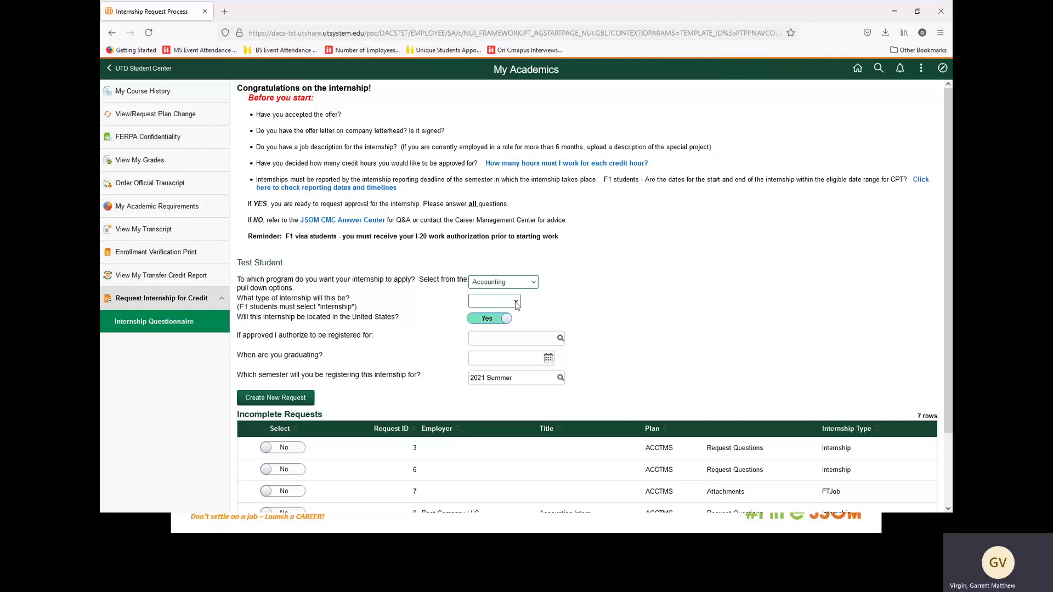
{"action": "left_click", "coordinate": [516, 302]}
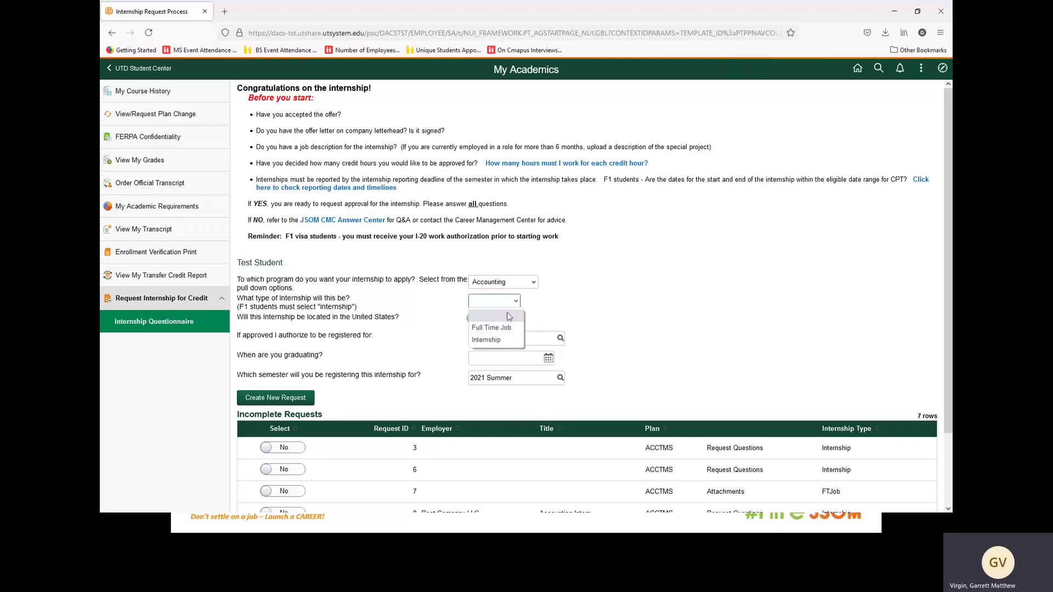
{"action": "left_click", "coordinate": [489, 340]}
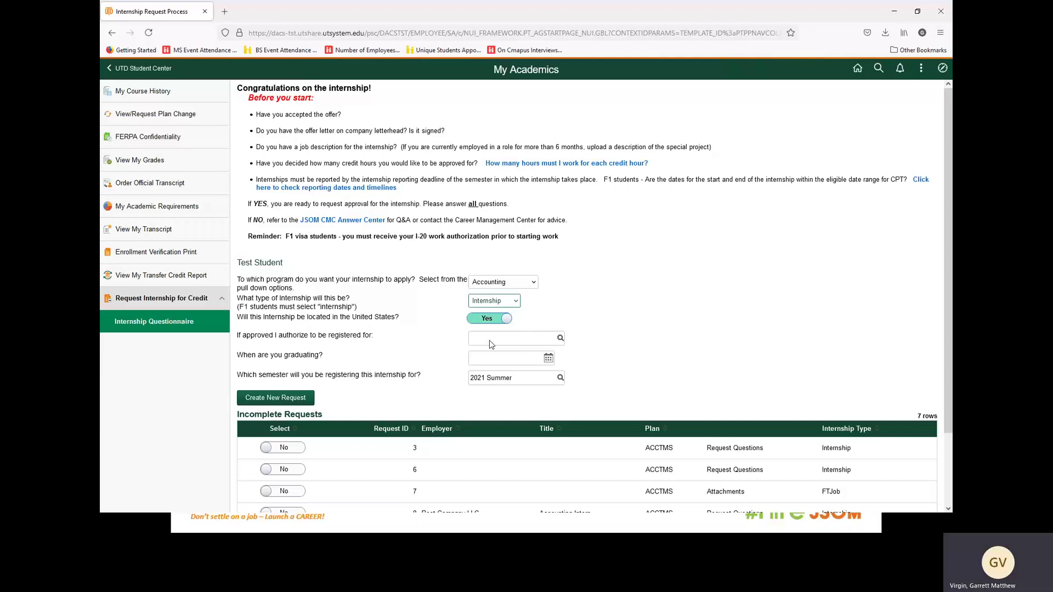
{"action": "left_click", "coordinate": [560, 338]}
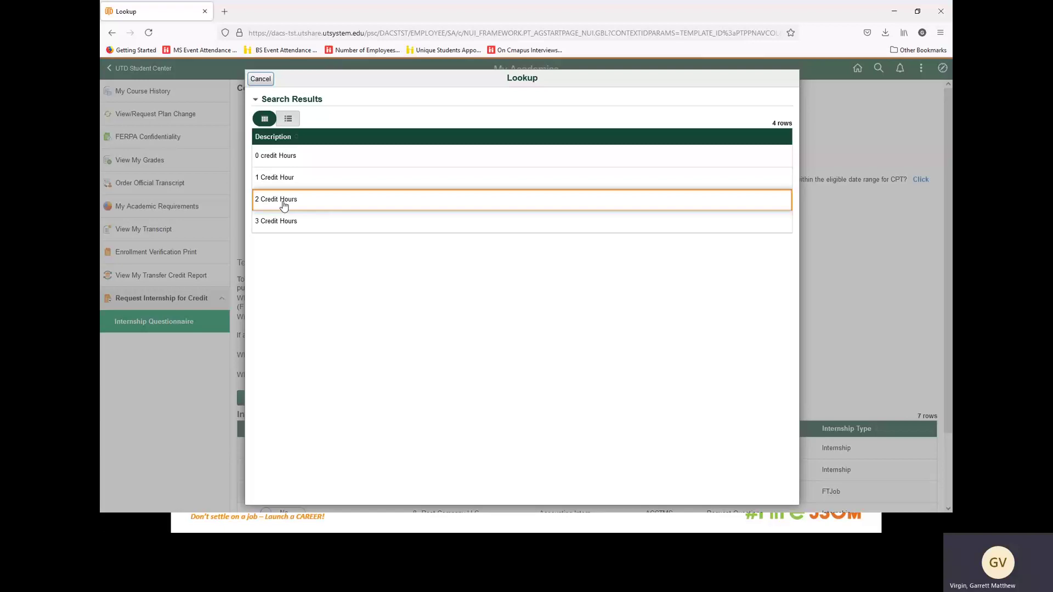
- Select 2 Credit Hours and set the graduation date to 12/17/2021
{"action": "left_click", "coordinate": [284, 205]}
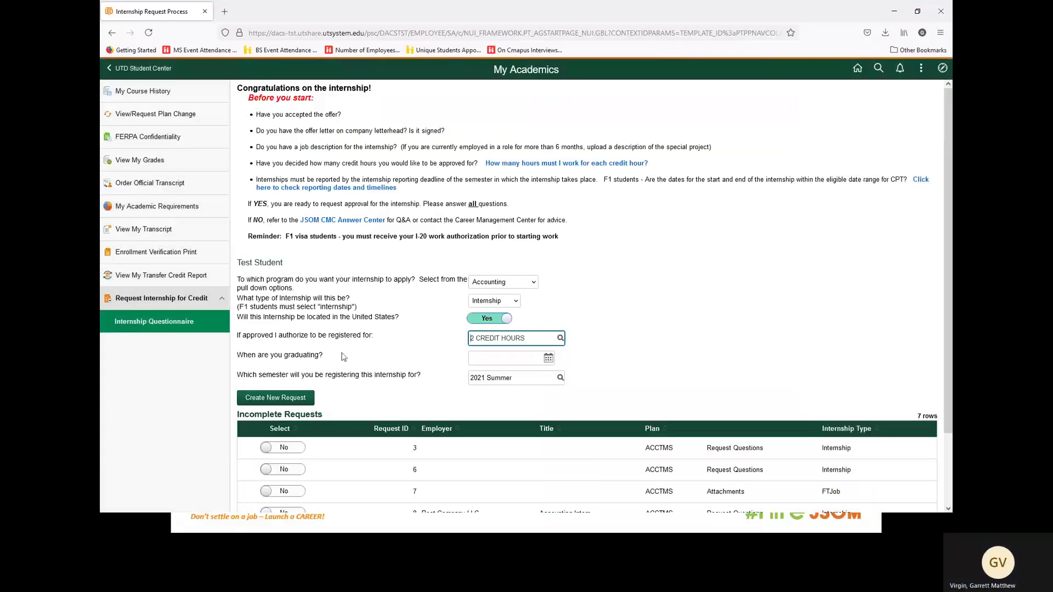
{"action": "left_click", "coordinate": [548, 358]}
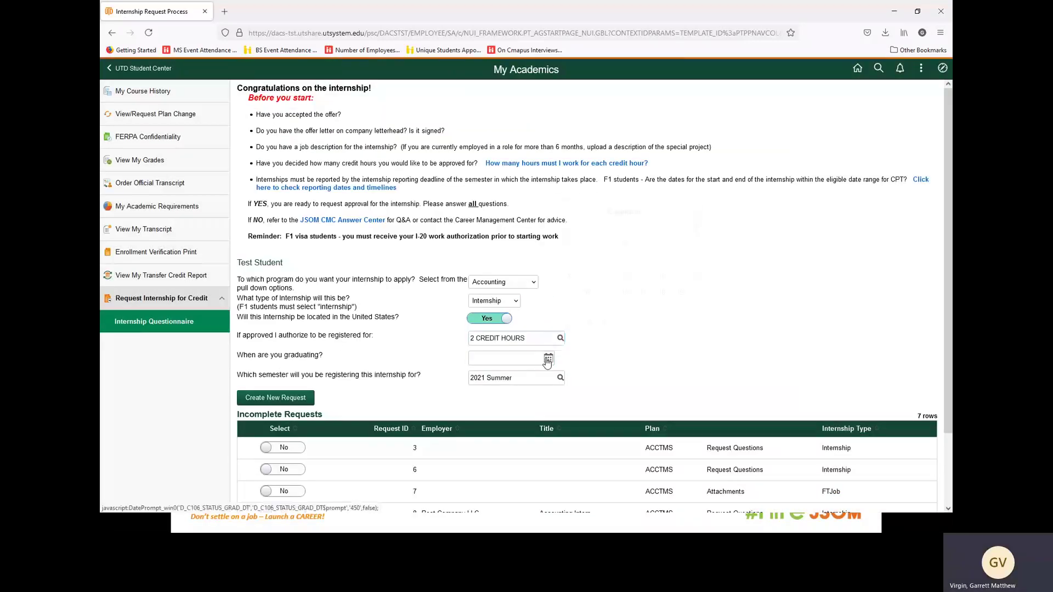
{"action": "left_click", "coordinate": [618, 230]}
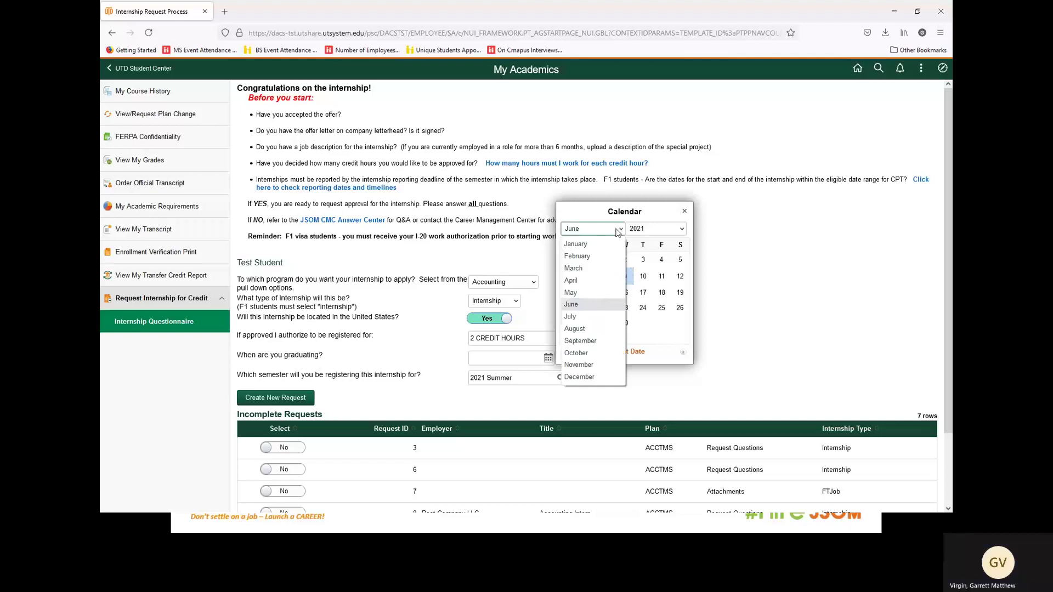
{"action": "left_click", "coordinate": [580, 377]}
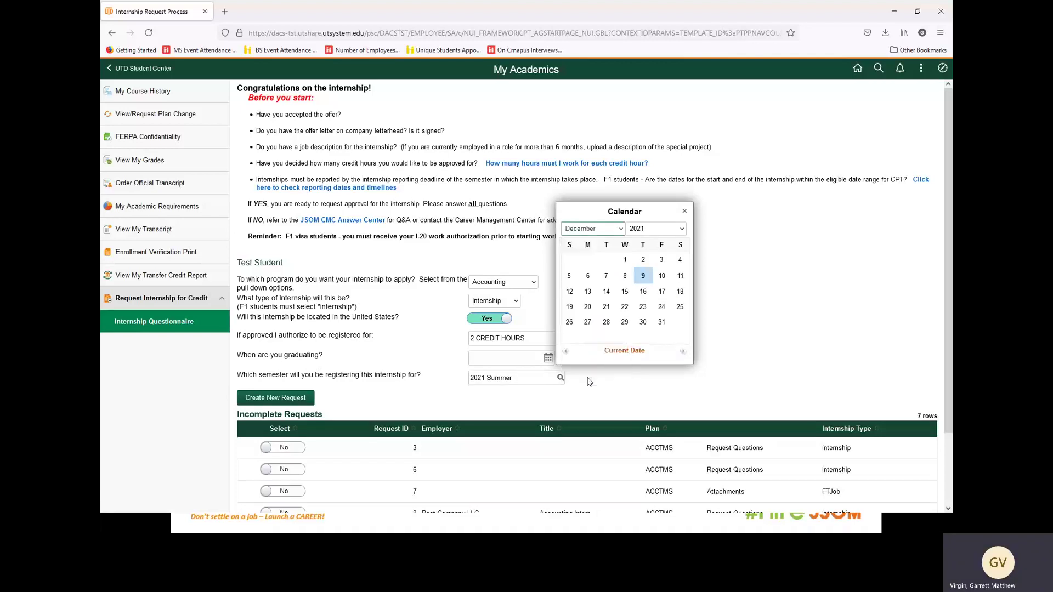
{"action": "left_click", "coordinate": [662, 295]}
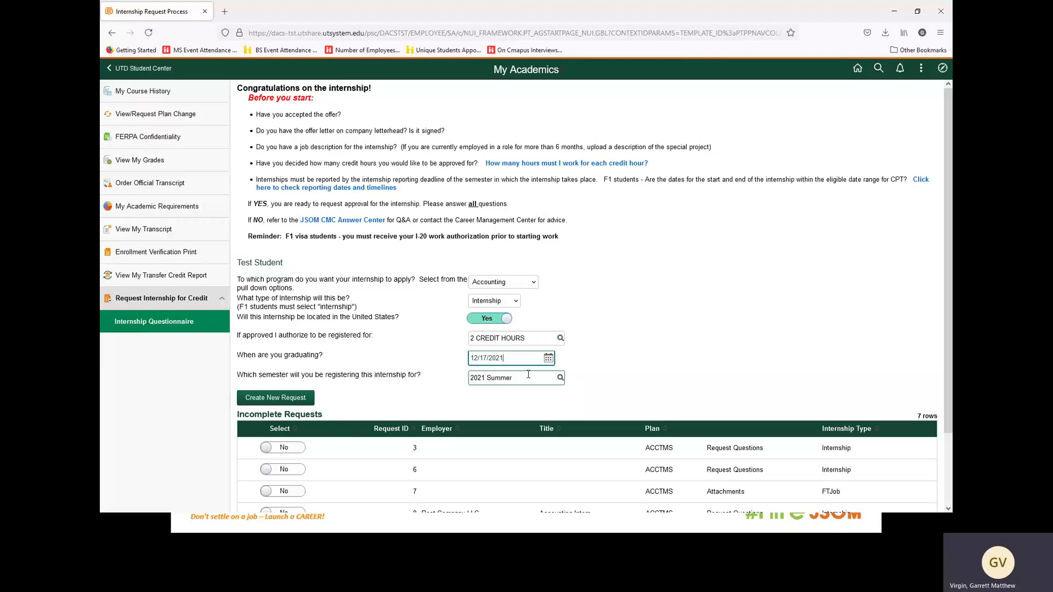
- Choose 2021 Fall as the semester and create the new internship request
{"action": "left_click", "coordinate": [559, 378]}
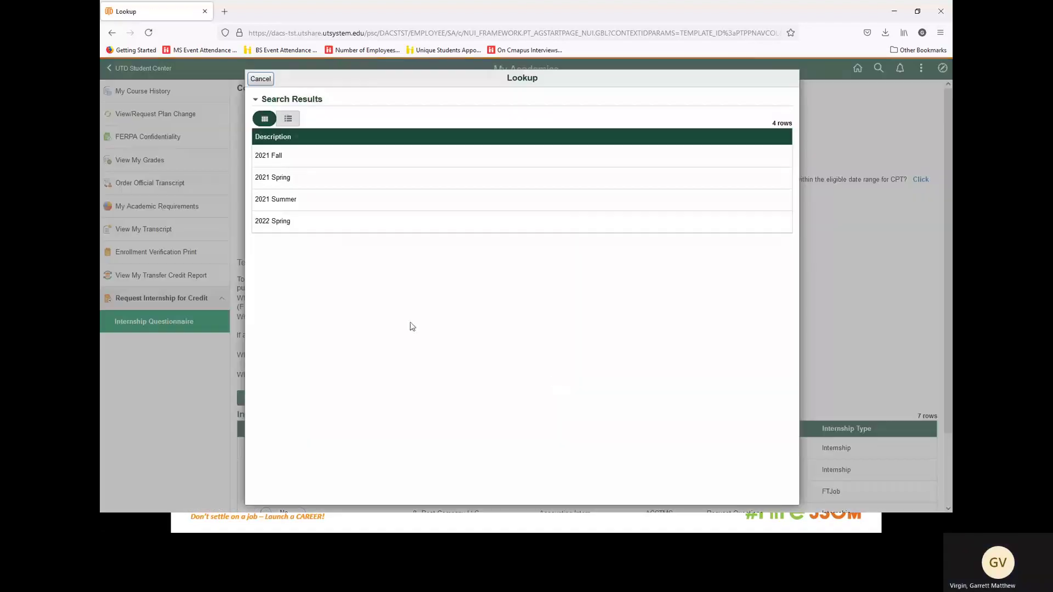
{"action": "left_click", "coordinate": [290, 159]}
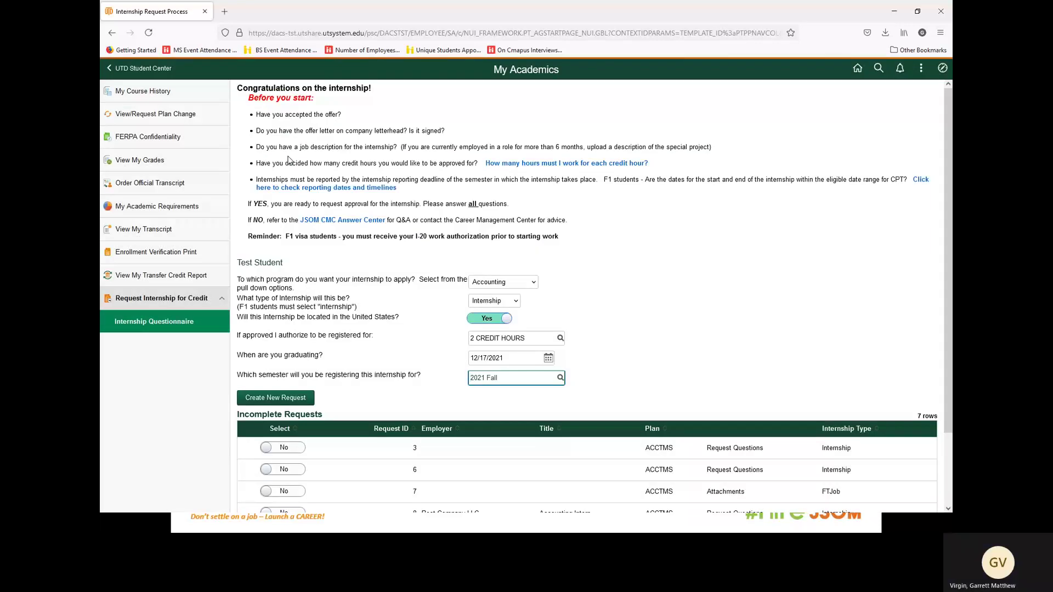
{"action": "left_click", "coordinate": [277, 400]}
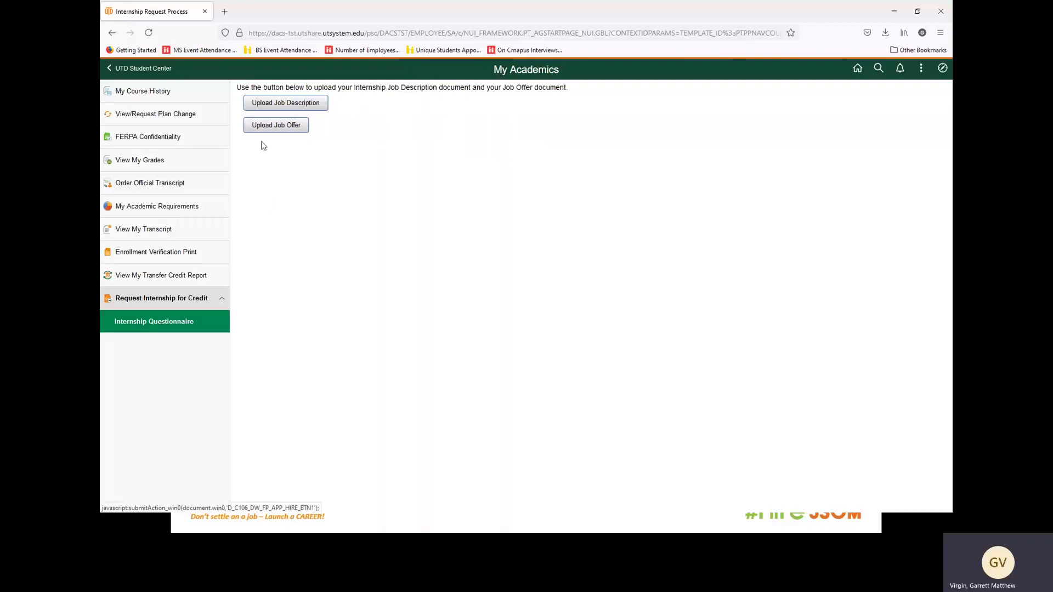
- Start the job description upload with description 'Job Description' and comment 'This is my job description'
{"action": "left_click", "coordinate": [273, 108]}
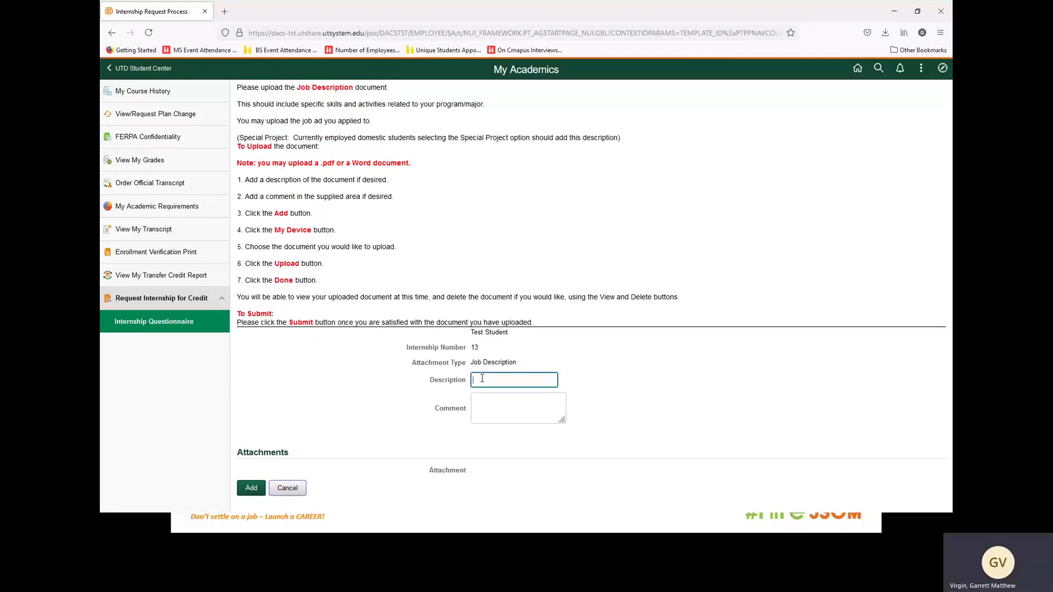
{"action": "type", "text": "Job Description"}
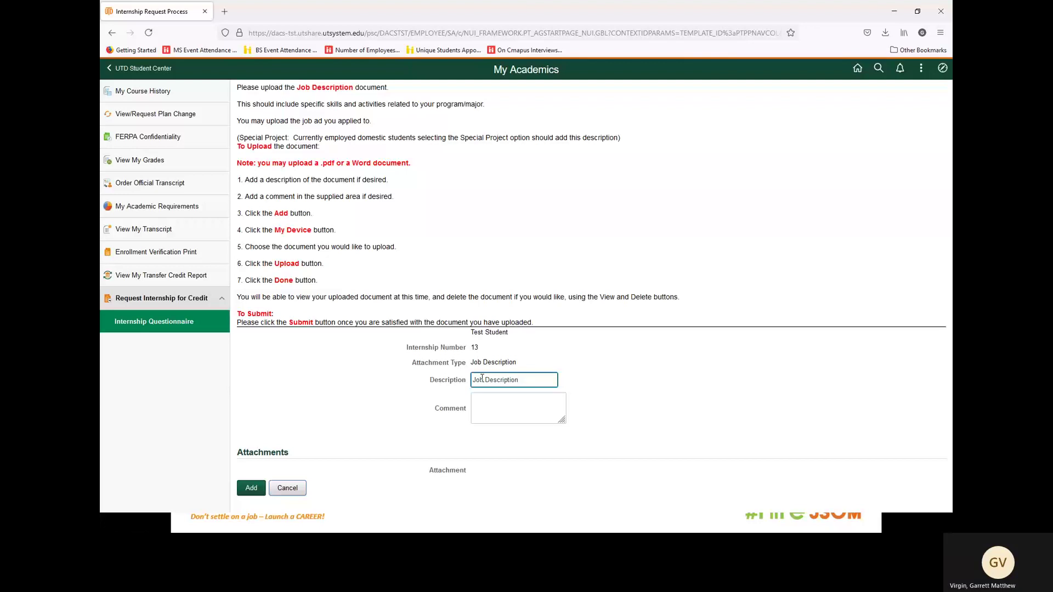
{"action": "left_click", "coordinate": [481, 396]}
{"action": "type", "text": "This"}
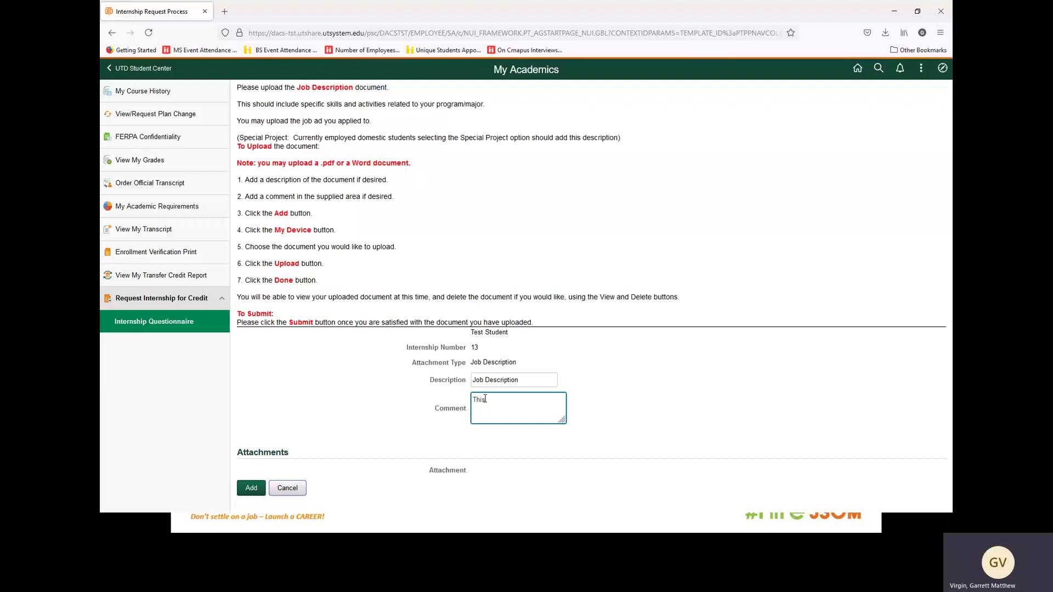
{"action": "type", "text": " is my job description."}
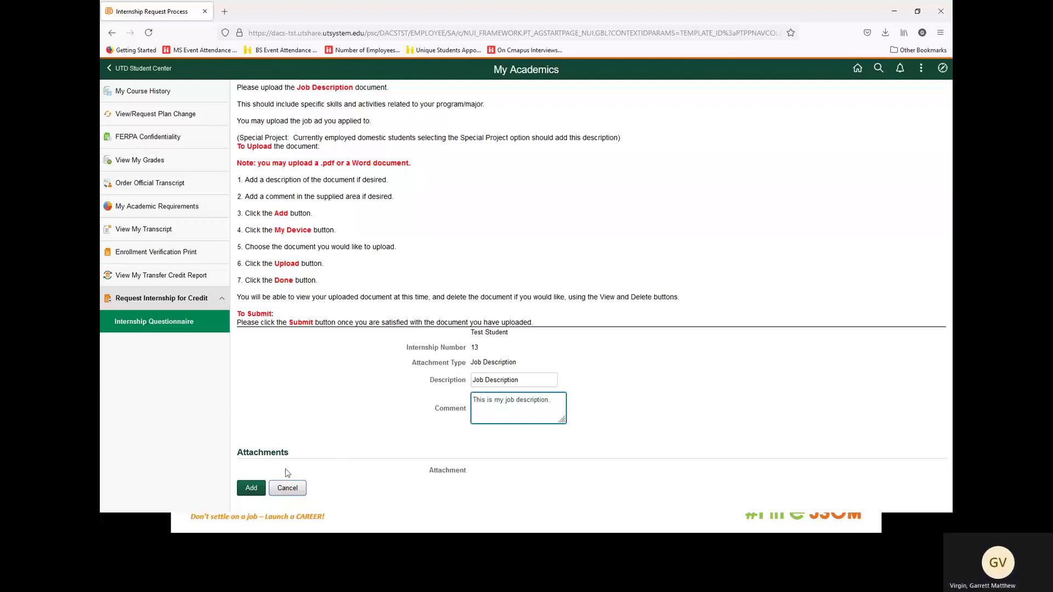
- Attach Job Description.docx from the device and submit the upload
{"action": "left_click", "coordinate": [256, 488]}
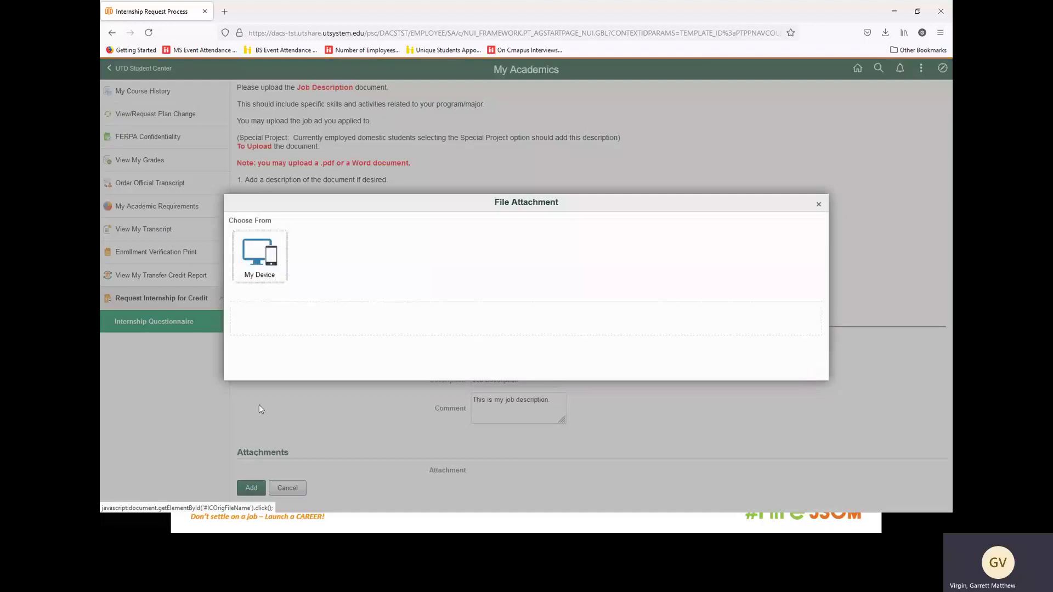
{"action": "left_click", "coordinate": [266, 265]}
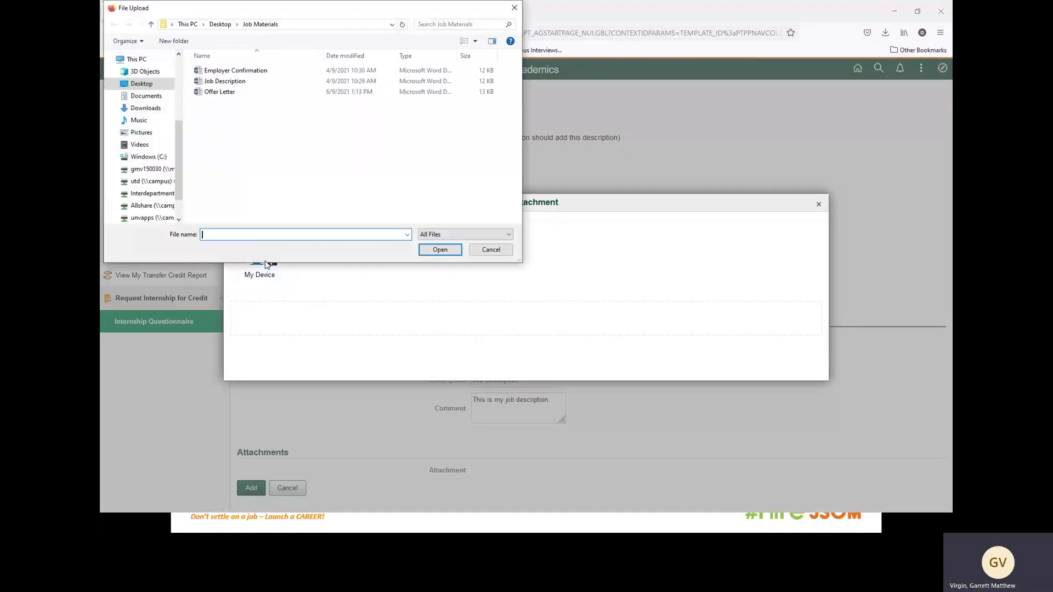
{"action": "double_click", "coordinate": [226, 82]}
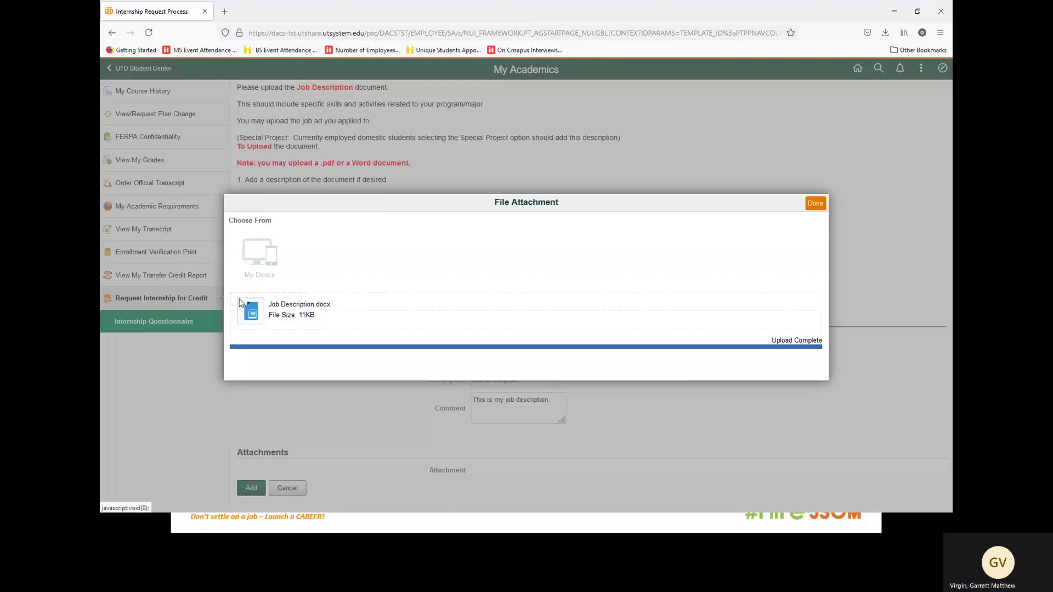
{"action": "left_click", "coordinate": [814, 204]}
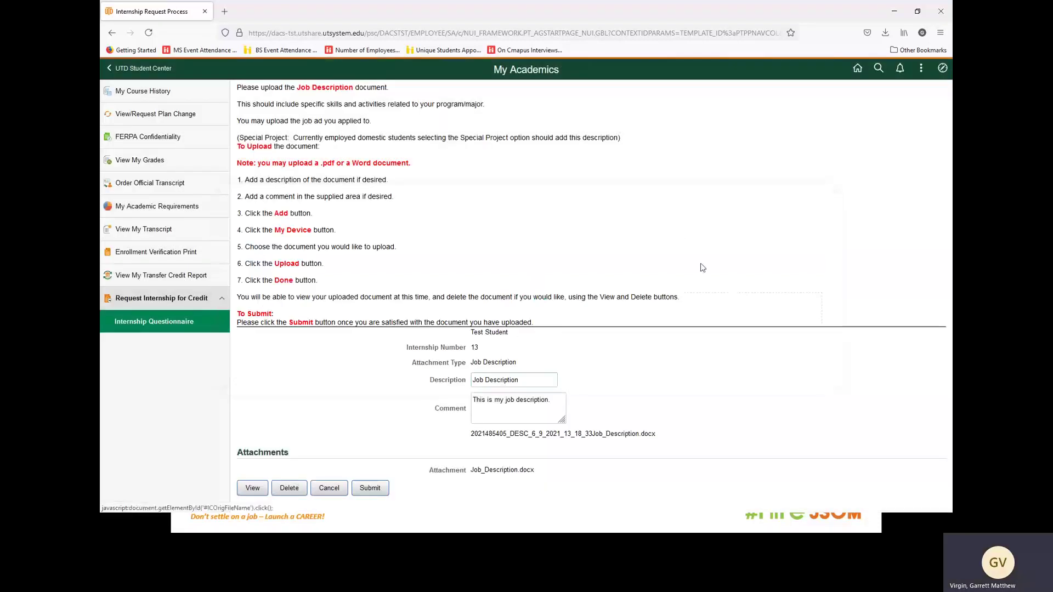
{"action": "left_click", "coordinate": [369, 488]}
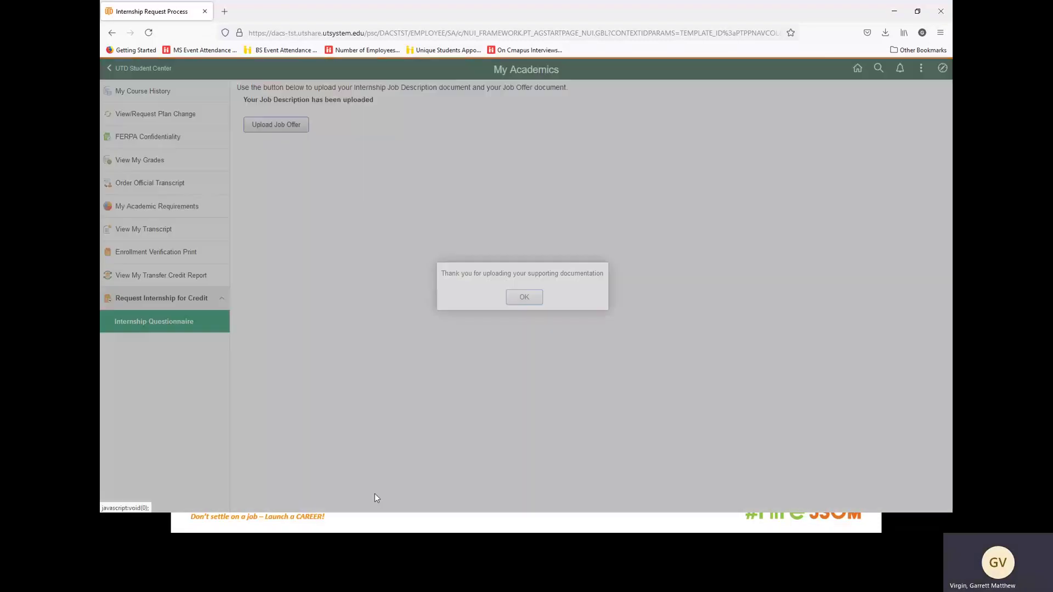
- Fill the job offer upload form with description 'Offer Letter' and comment 'This is my leoffer letter'
{"action": "left_click", "coordinate": [523, 300]}
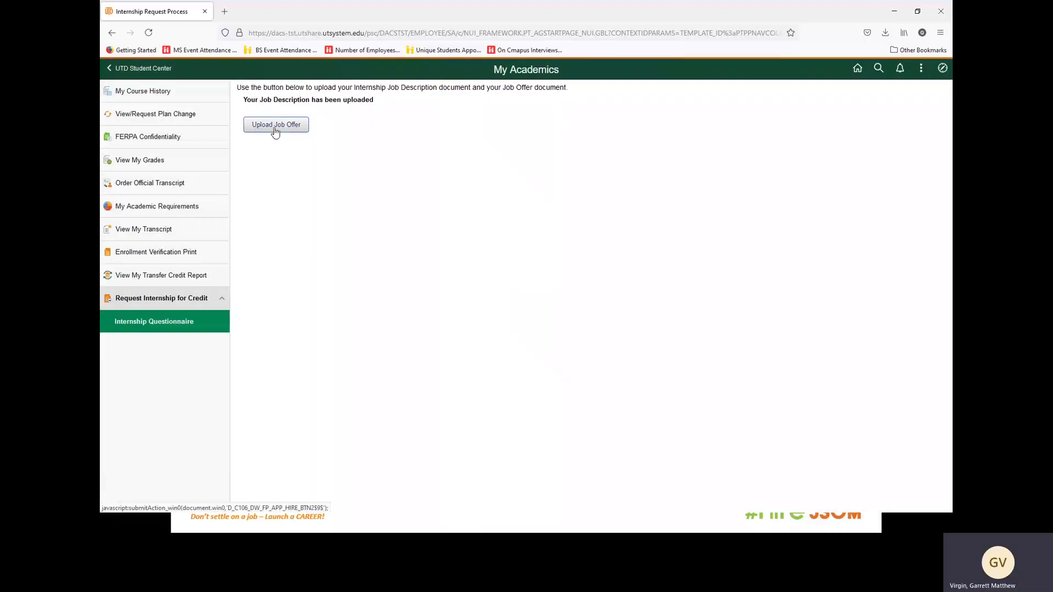
{"action": "left_click", "coordinate": [275, 125]}
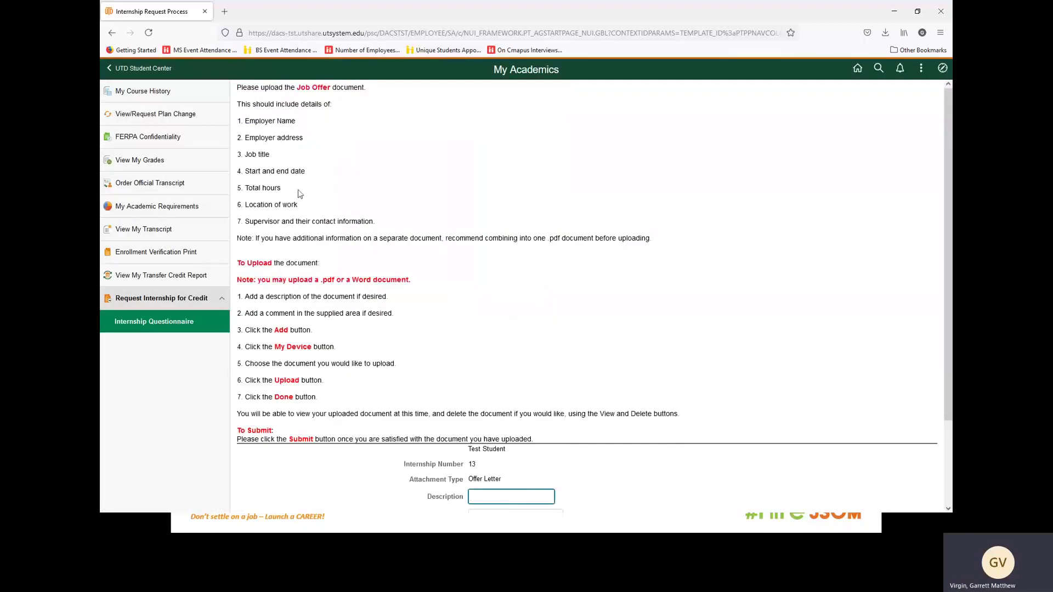
{"action": "scroll", "coordinate": [470, 394], "scroll_direction": "down", "scroll_amount": 3}
{"action": "type", "text": "Offer Letter"}
{"action": "key", "text": "Tab"}
{"action": "type", "text": "This is "}
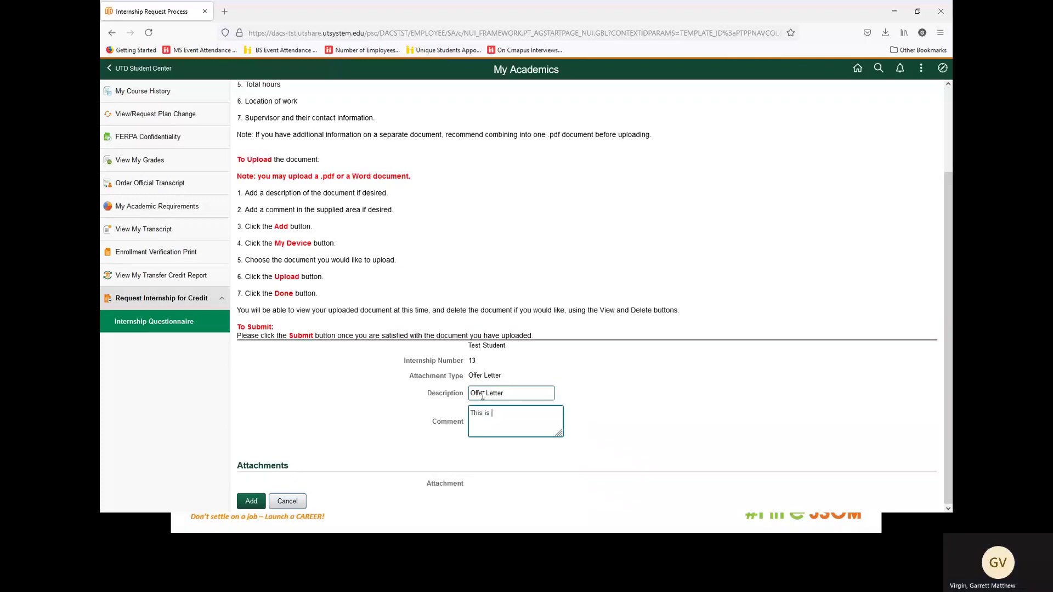
{"action": "type", "text": "my leoffe"}
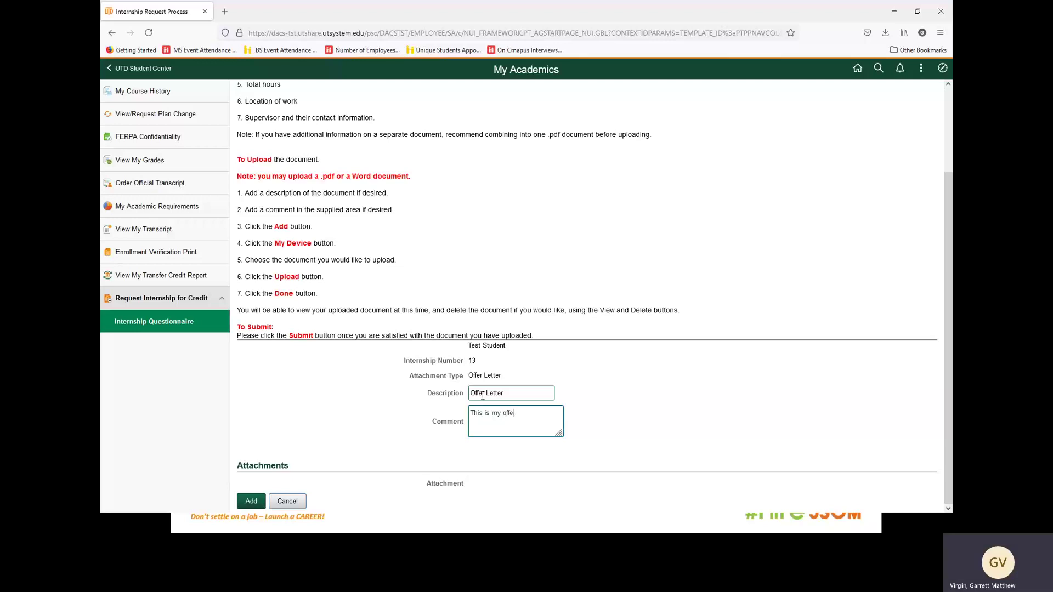
{"action": "type", "text": "r letter"}
- Attach and submit Offer Letter.docx, then continue to the internship questions
{"action": "left_click", "coordinate": [251, 501]}
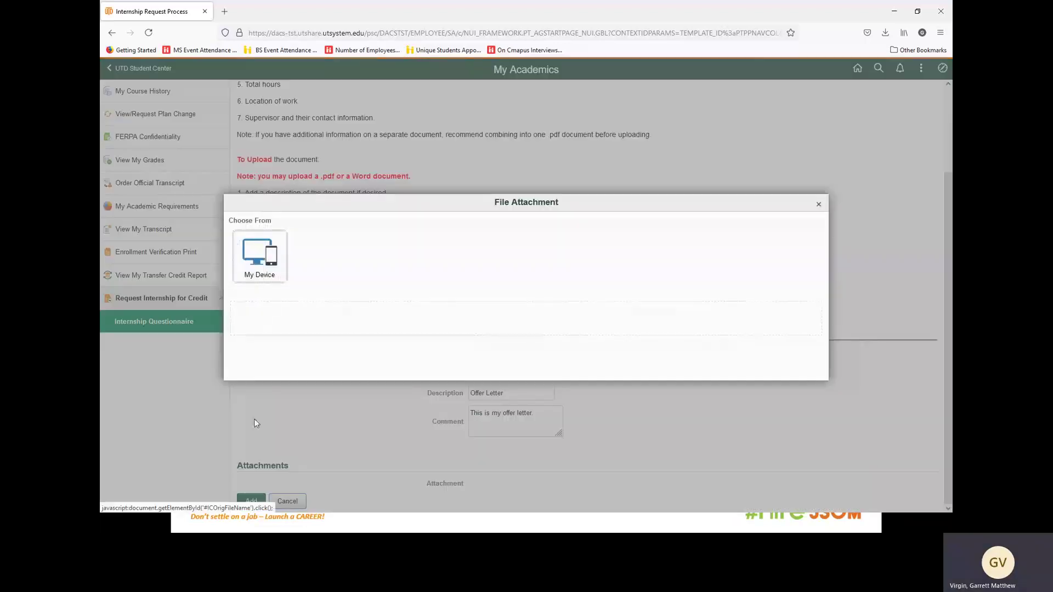
{"action": "left_click", "coordinate": [259, 261]}
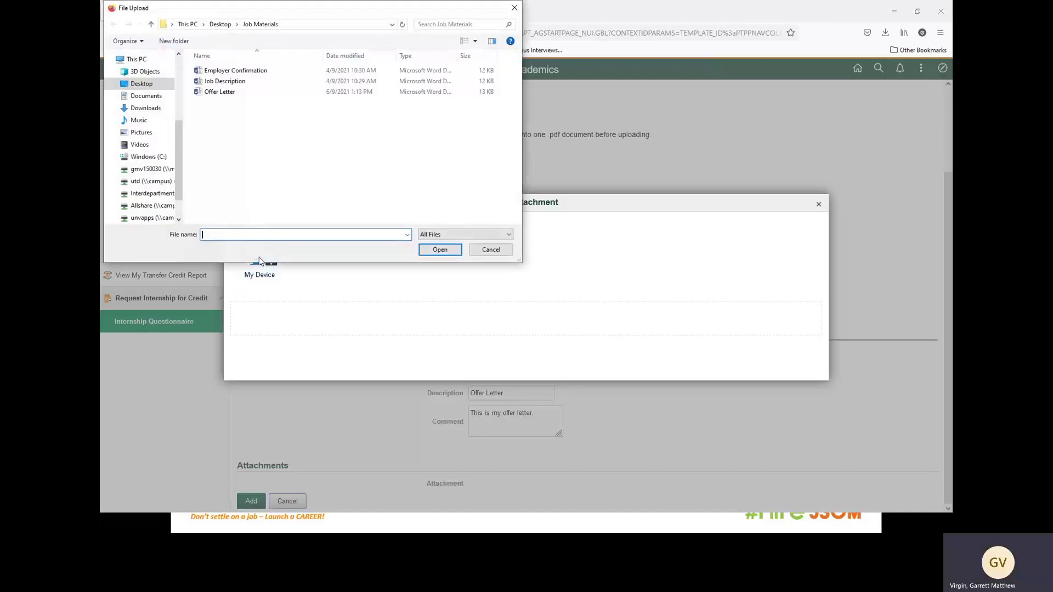
{"action": "left_click", "coordinate": [234, 93]}
{"action": "double_click", "coordinate": [234, 94]}
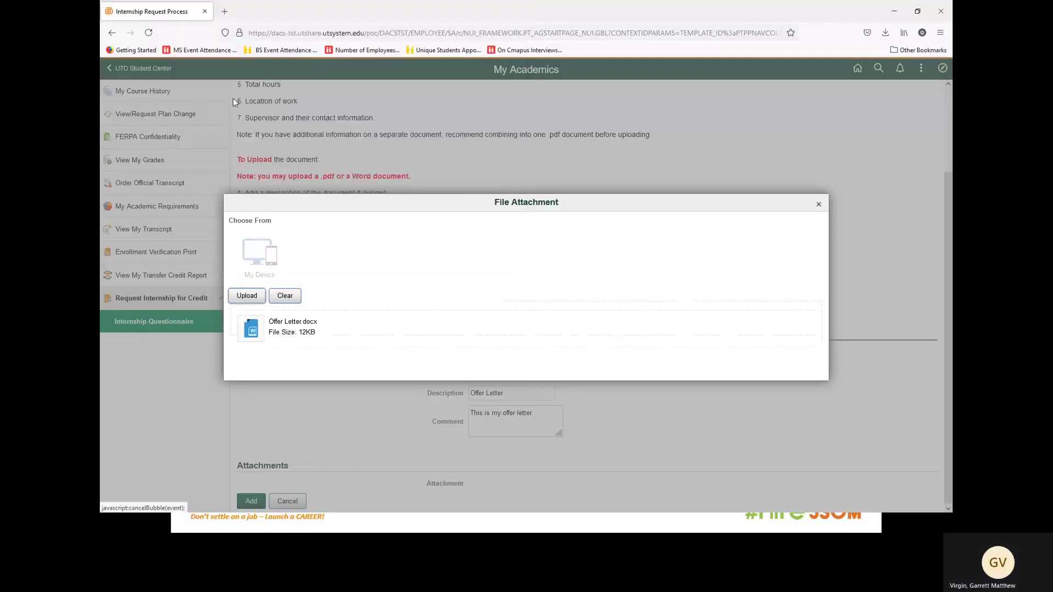
{"action": "left_click", "coordinate": [247, 296]}
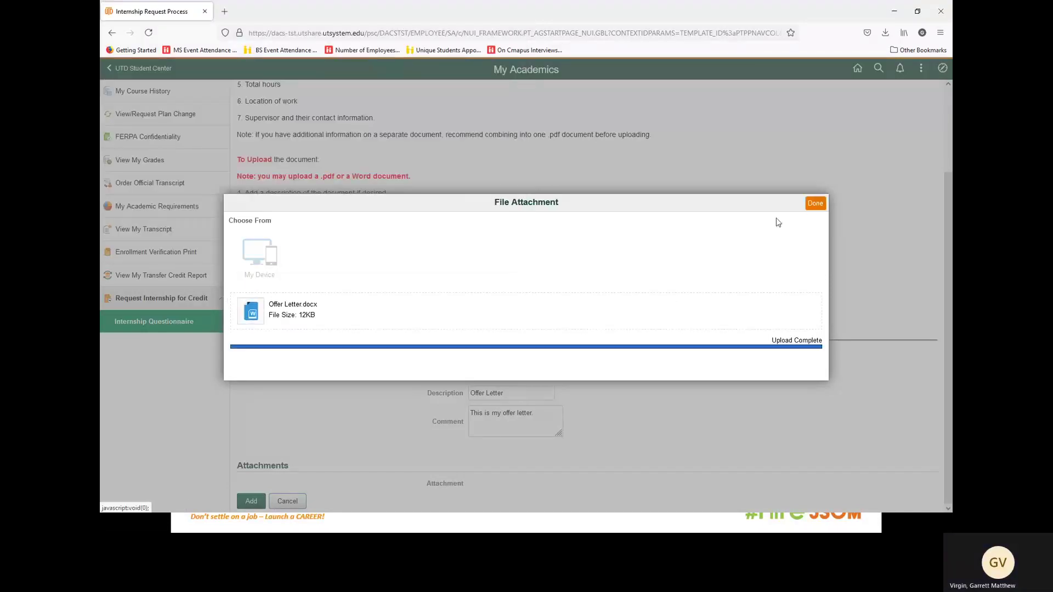
{"action": "left_click", "coordinate": [816, 204]}
{"action": "left_click", "coordinate": [377, 502]}
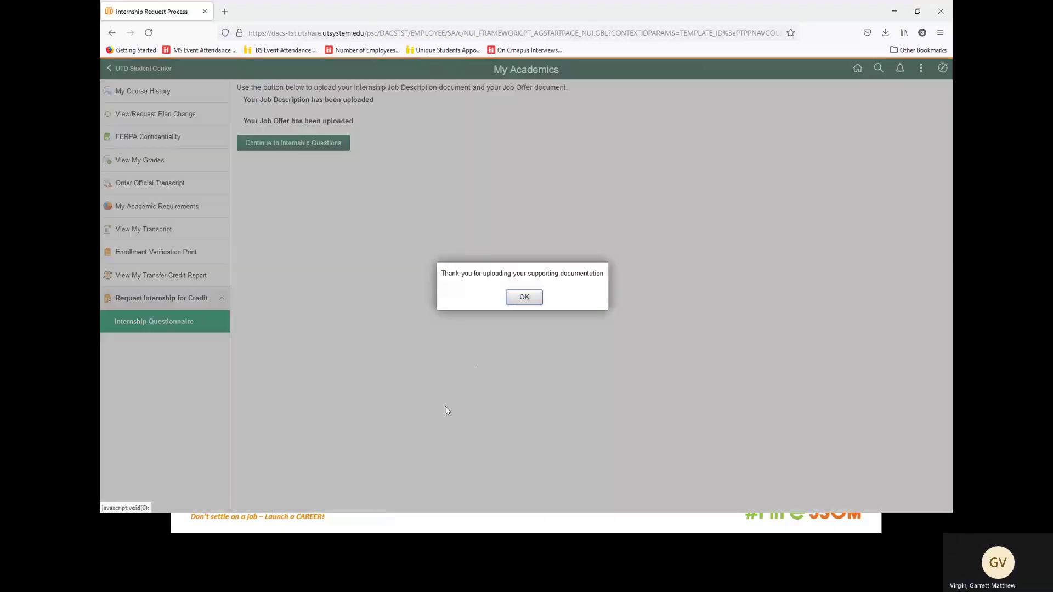
{"action": "left_click", "coordinate": [524, 297]}
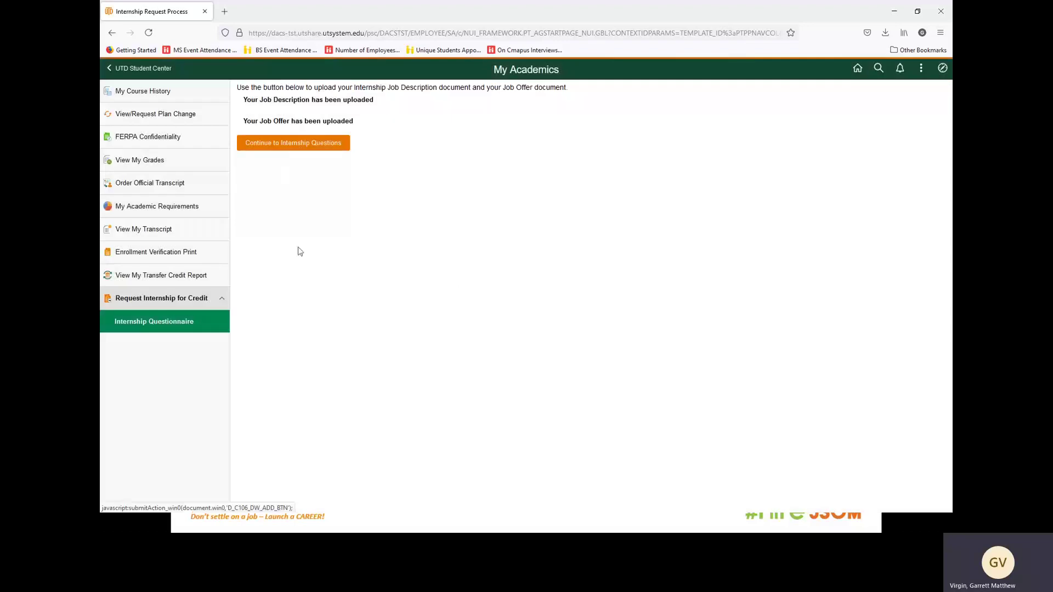
{"action": "left_click", "coordinate": [289, 143]}
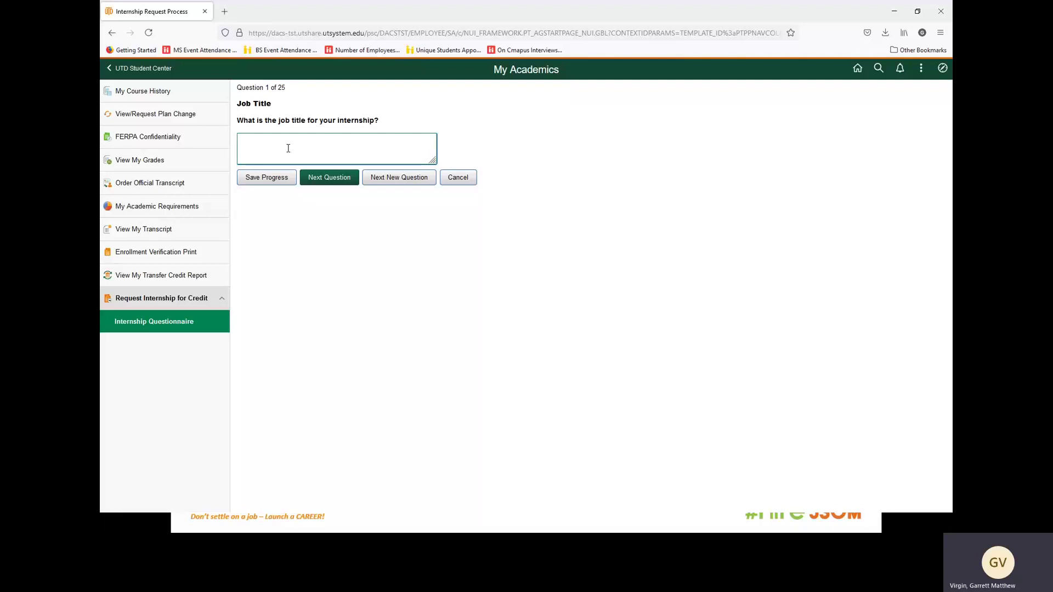
- Answer the job title as 'Accounting Inter' and paste Best Company LLC as the employer
{"action": "type", "text": "Accounting Inter"}
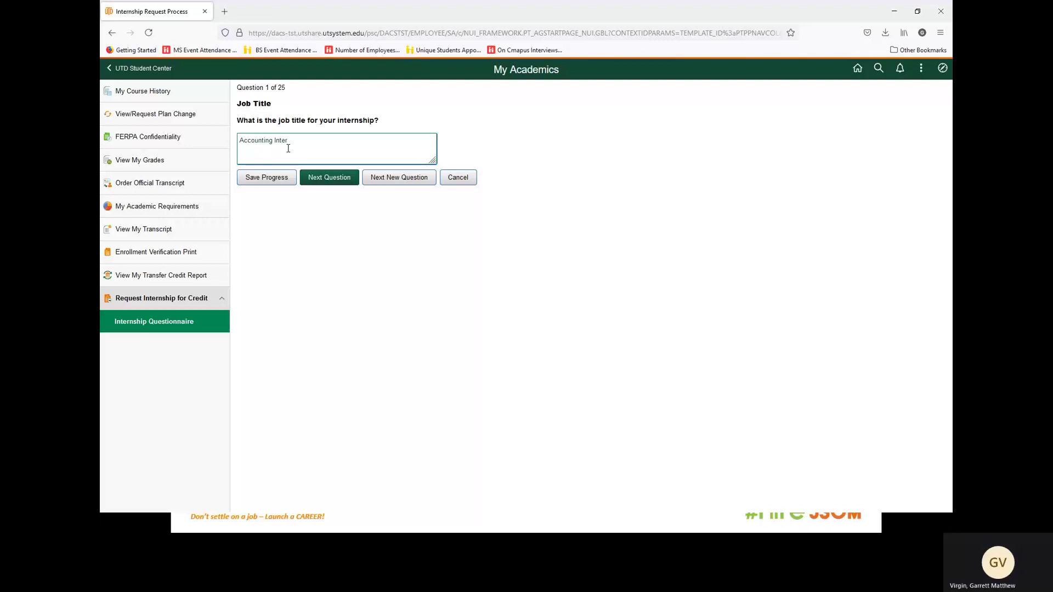
{"action": "left_click", "coordinate": [325, 181]}
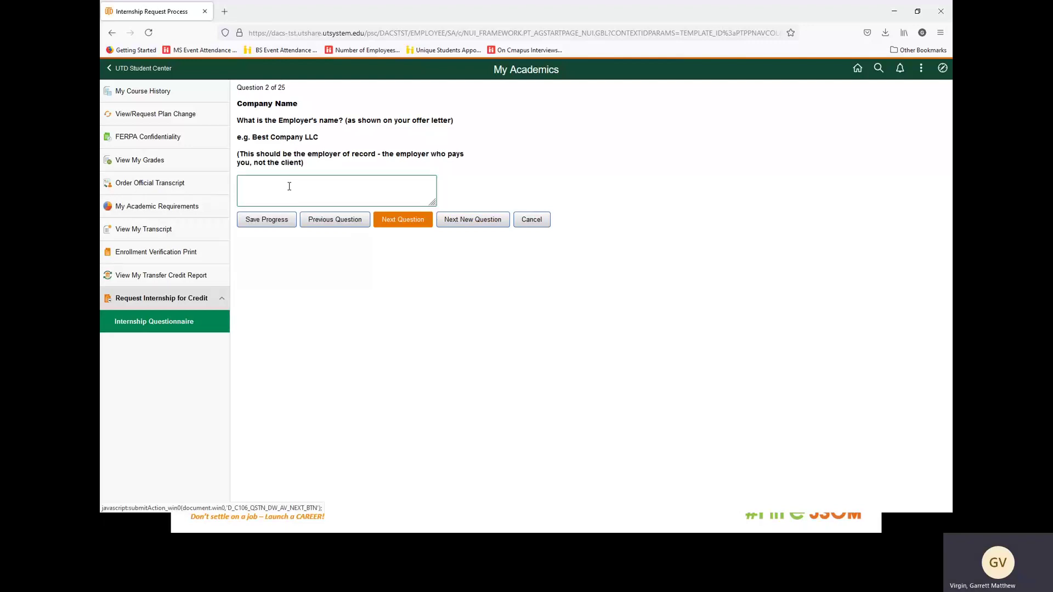
{"action": "left_click_drag", "start_coordinate": [318, 137], "coordinate": [259, 136]}
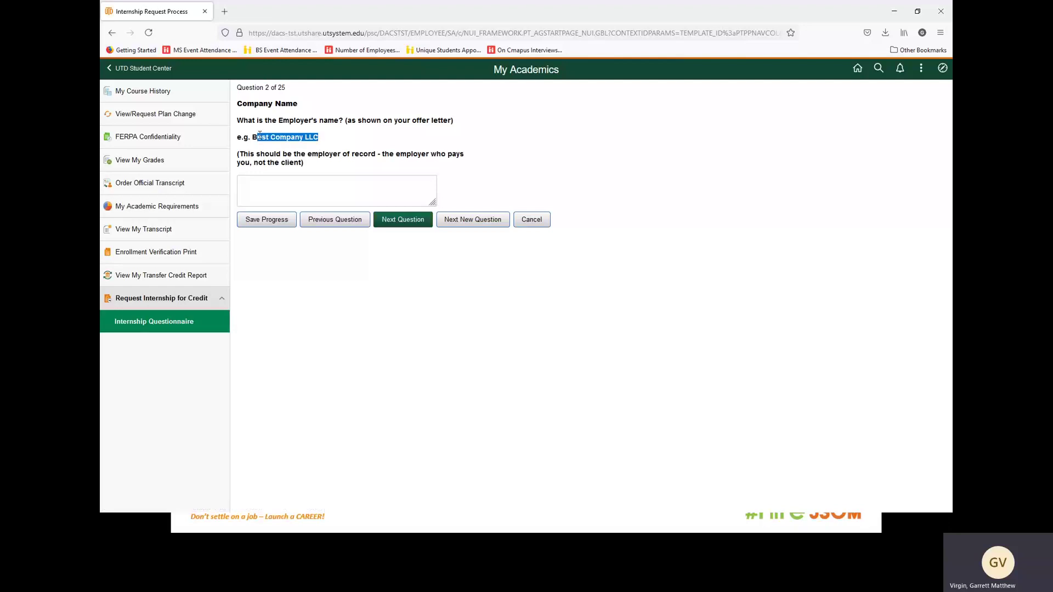
{"action": "right_click", "coordinate": [256, 136]}
{"action": "left_click", "coordinate": [274, 144]}
{"action": "left_click", "coordinate": [251, 186]}
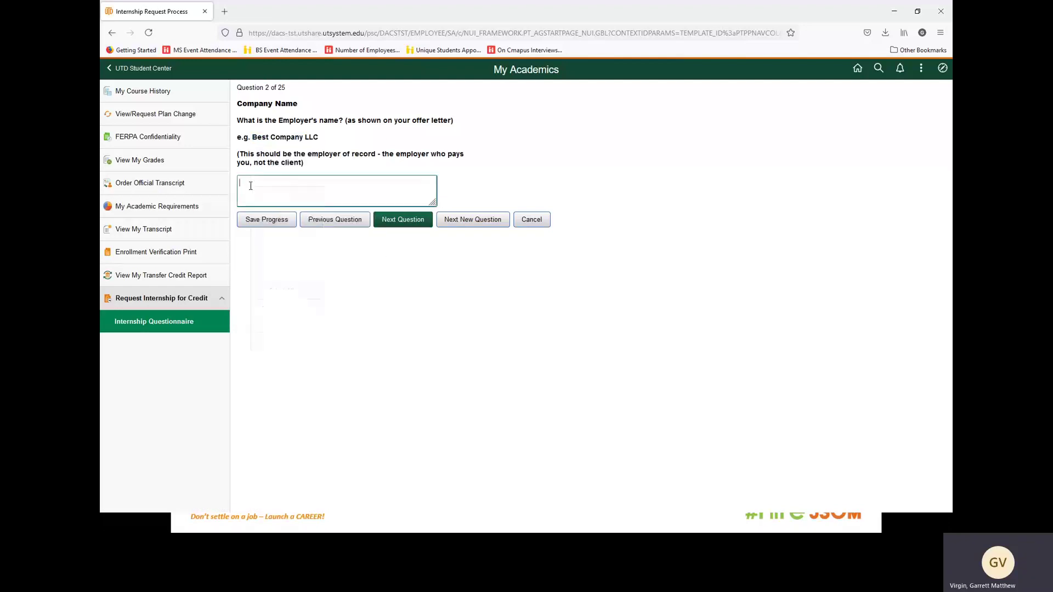
{"action": "right_click", "coordinate": [251, 186]}
{"action": "left_click", "coordinate": [255, 197]}
{"action": "left_click", "coordinate": [398, 222]}
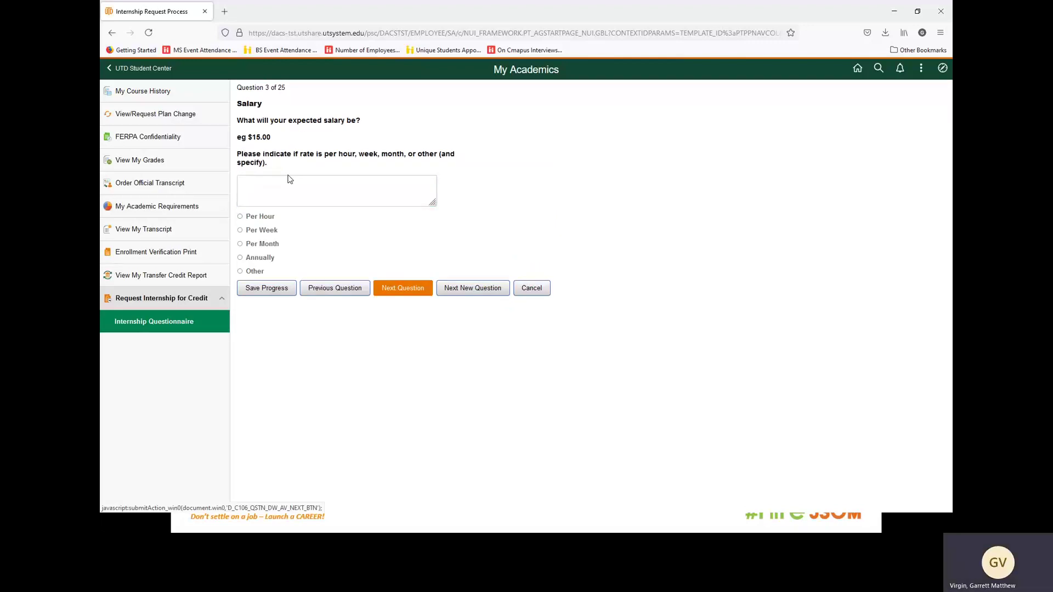
- Enter the expected salary as $15 Per Hour and advance to question 4
{"action": "left_click", "coordinate": [267, 183]}
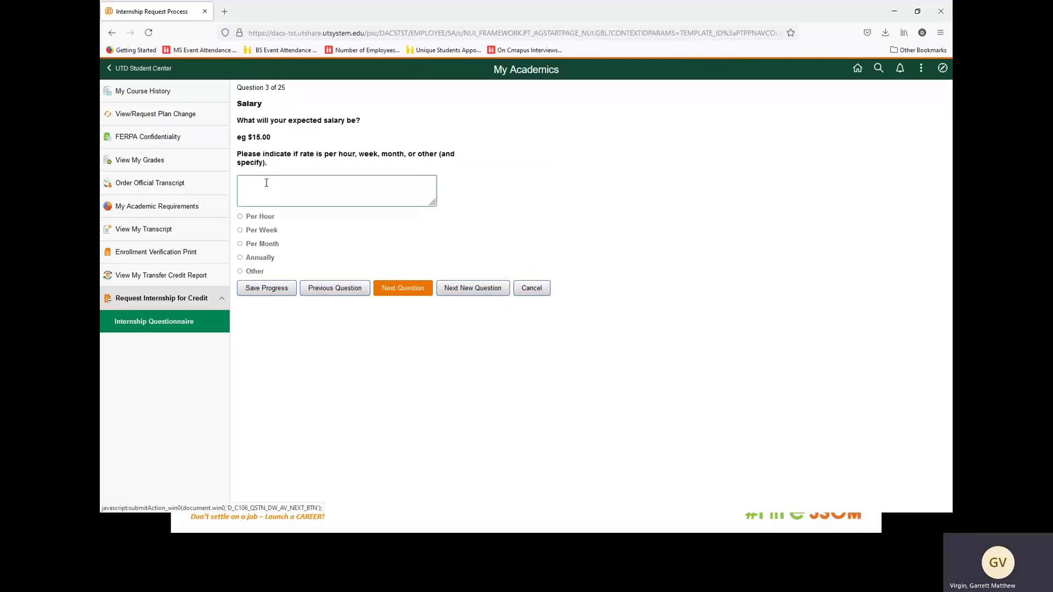
{"action": "type", "text": "$14"}
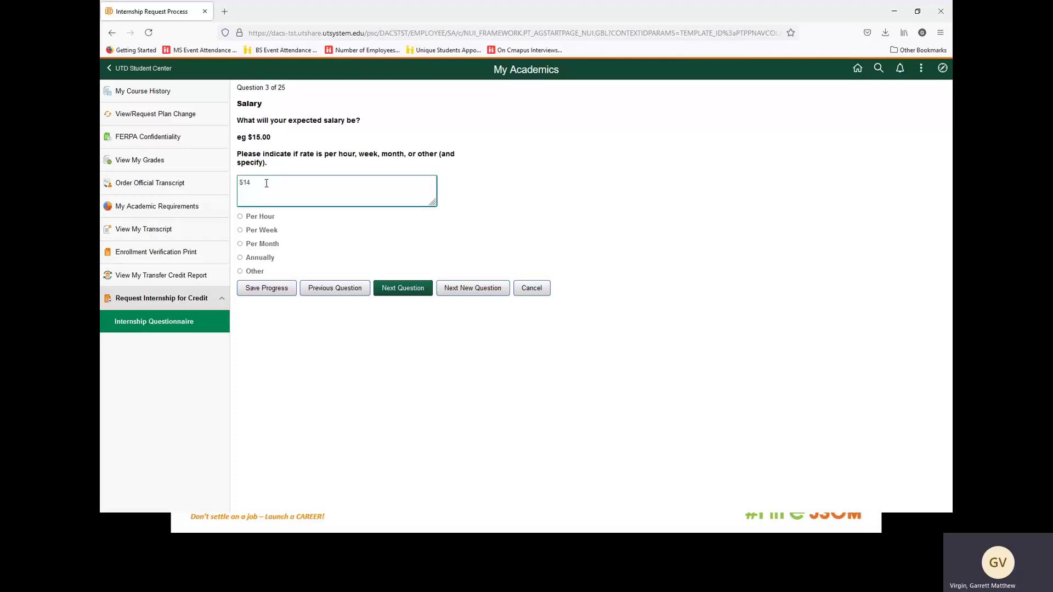
{"action": "key", "text": "BackSpace"}
{"action": "type", "text": "5"}
{"action": "left_click", "coordinate": [240, 216]}
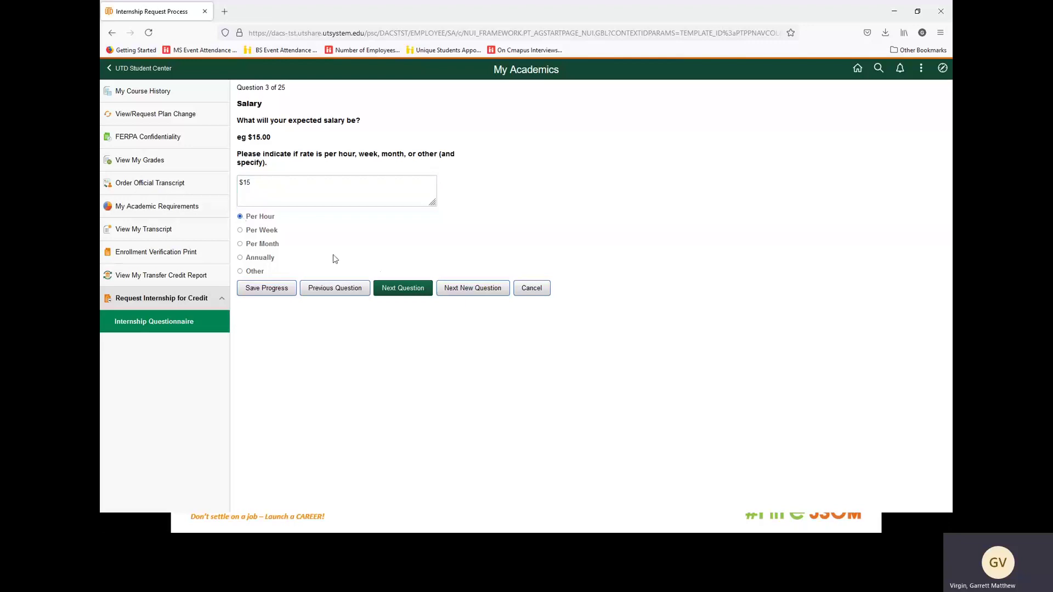
{"action": "left_click", "coordinate": [387, 289]}
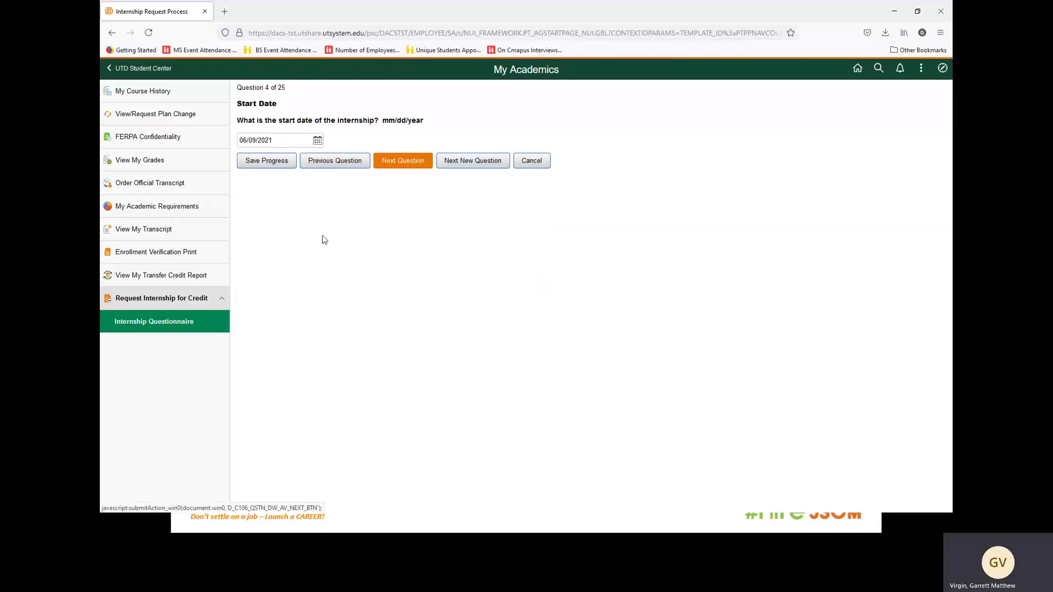
- Set the internship start date to August 16, 2021
{"action": "left_click", "coordinate": [317, 141]}
{"action": "left_click", "coordinate": [388, 86]}
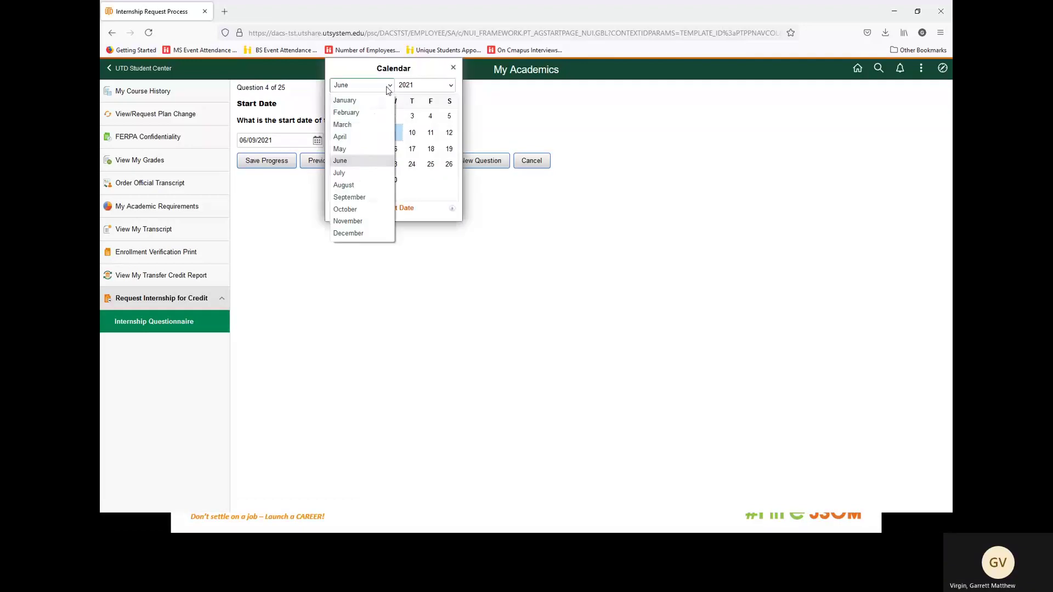
{"action": "left_click", "coordinate": [354, 186]}
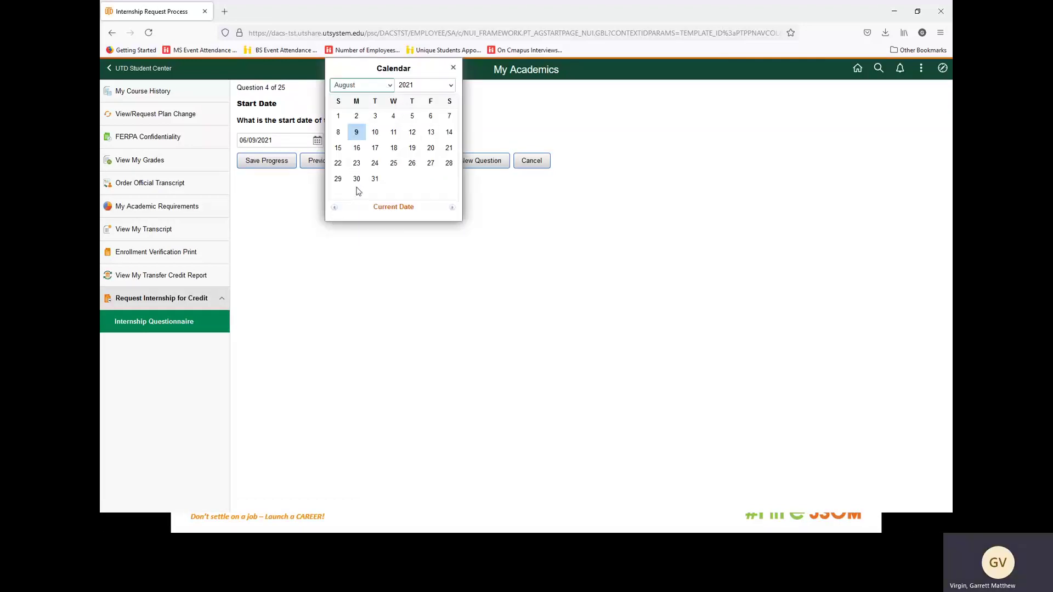
{"action": "left_click", "coordinate": [356, 148]}
{"action": "left_click", "coordinate": [392, 165]}
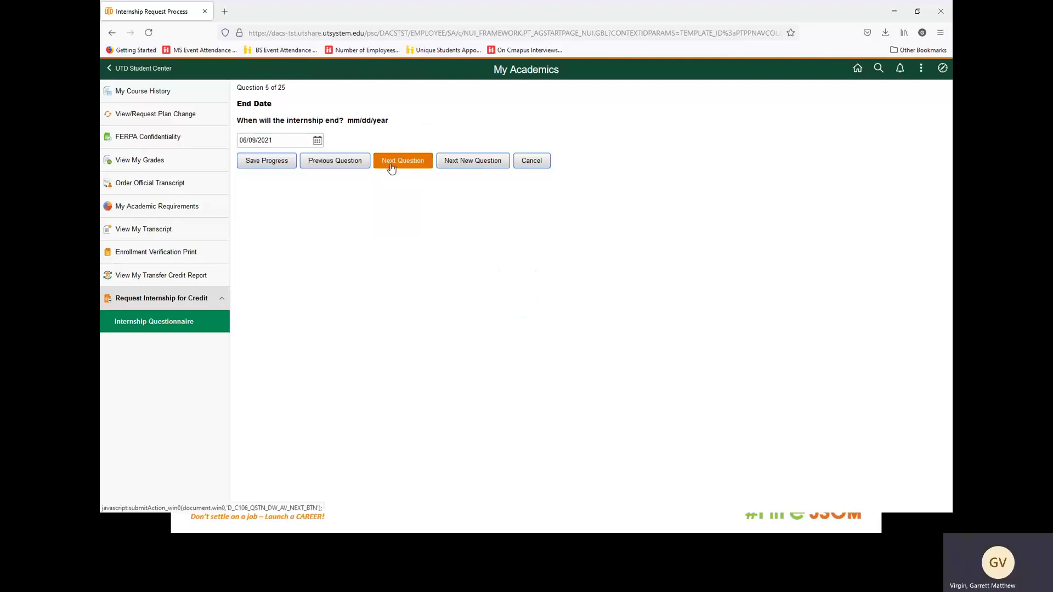
- Set the internship end date to December 10, 2021 and advance to question 6
{"action": "left_click", "coordinate": [317, 141]}
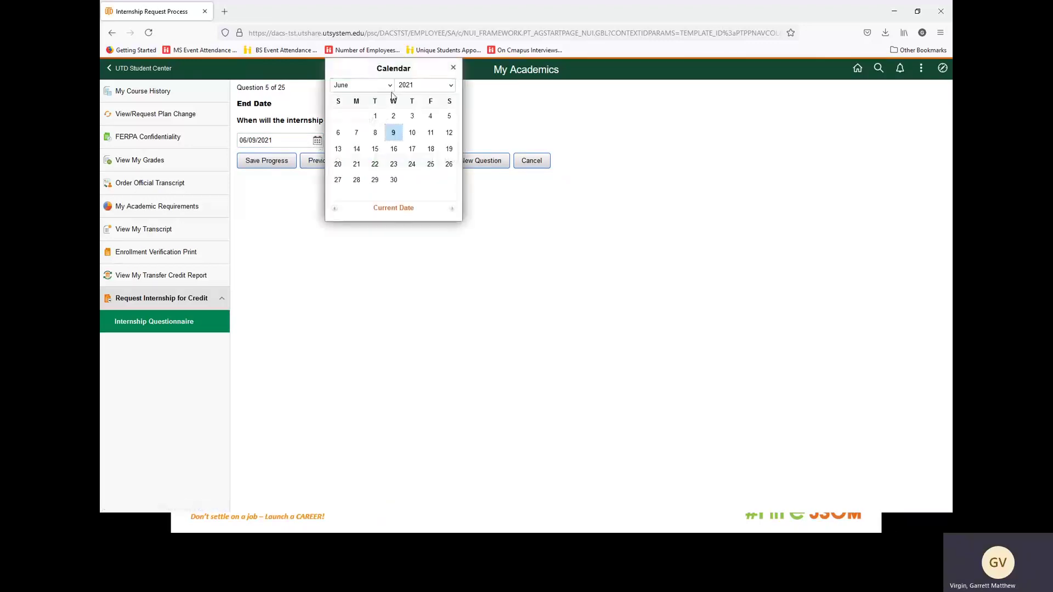
{"action": "left_click", "coordinate": [391, 88]}
{"action": "left_click", "coordinate": [349, 233]}
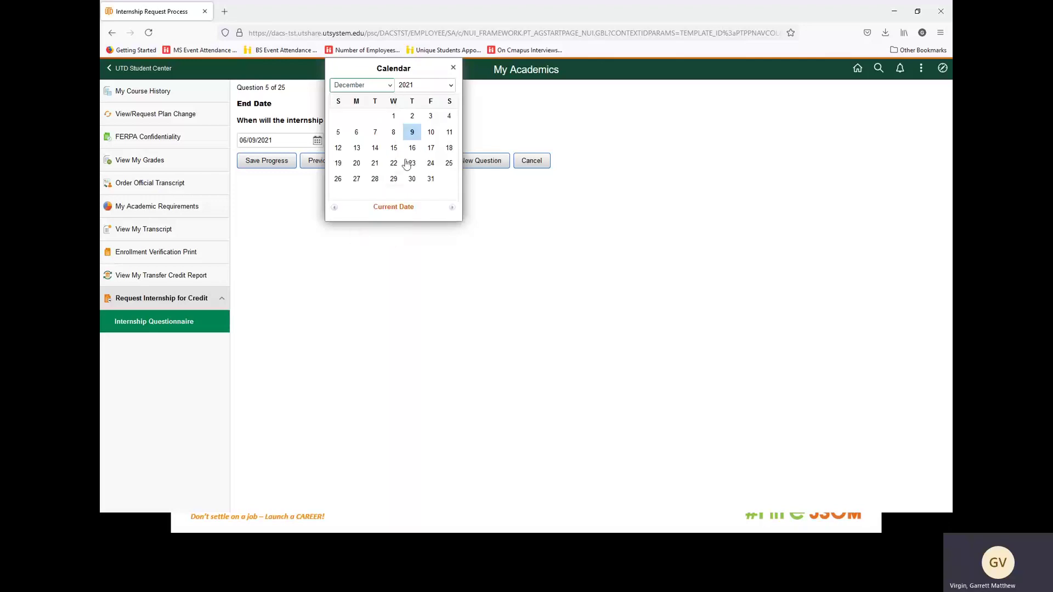
{"action": "left_click", "coordinate": [430, 133]}
{"action": "left_click", "coordinate": [399, 164]}
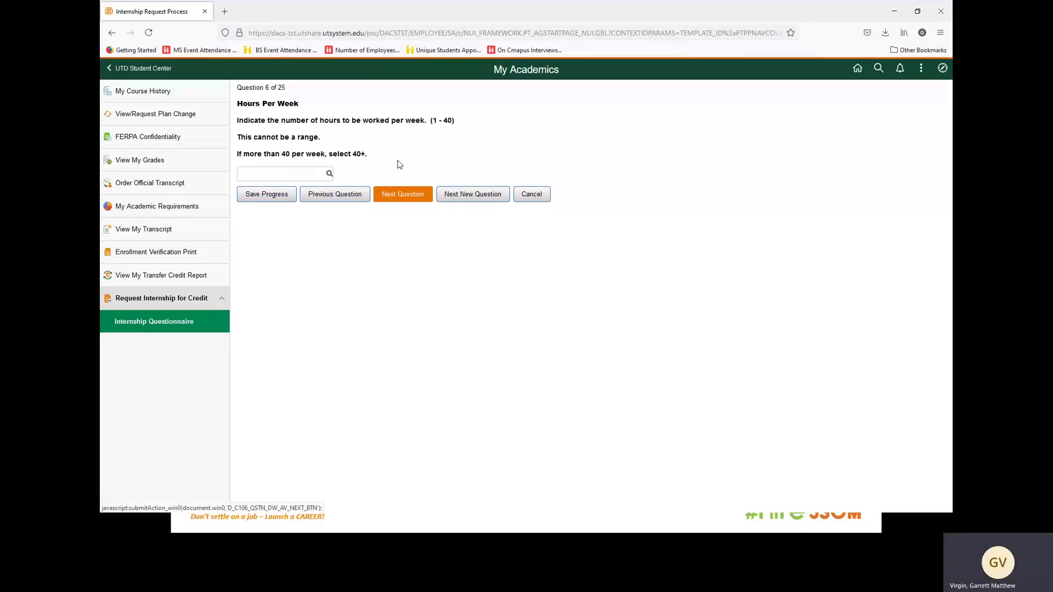
- Answer 40 hours per week from the allowed-hours list
{"action": "left_click", "coordinate": [329, 173]}
{"action": "scroll", "coordinate": [274, 426], "scroll_direction": "down", "scroll_amount": 10}
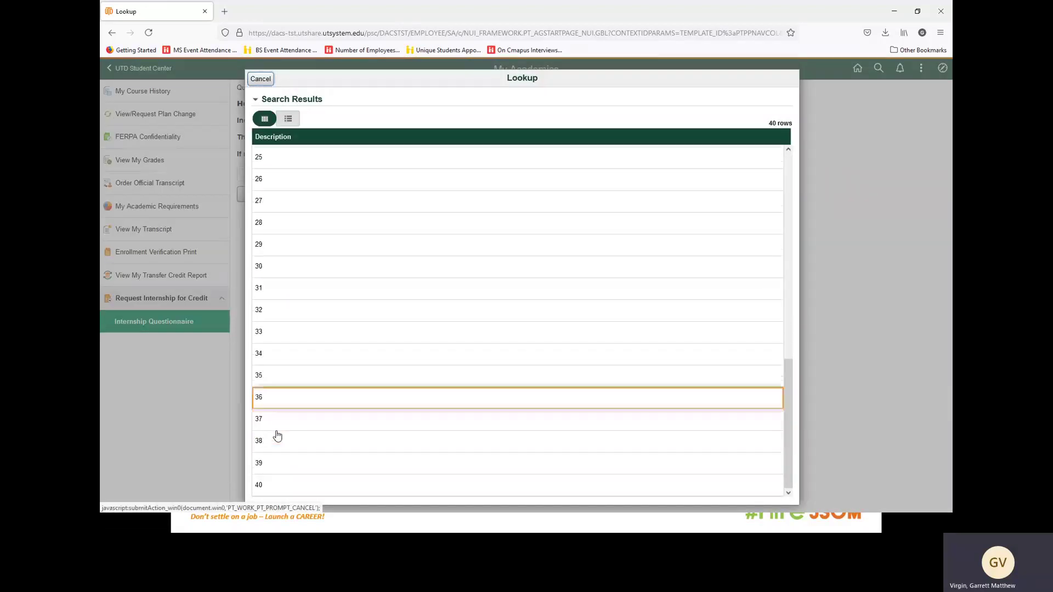
{"action": "left_click", "coordinate": [266, 486]}
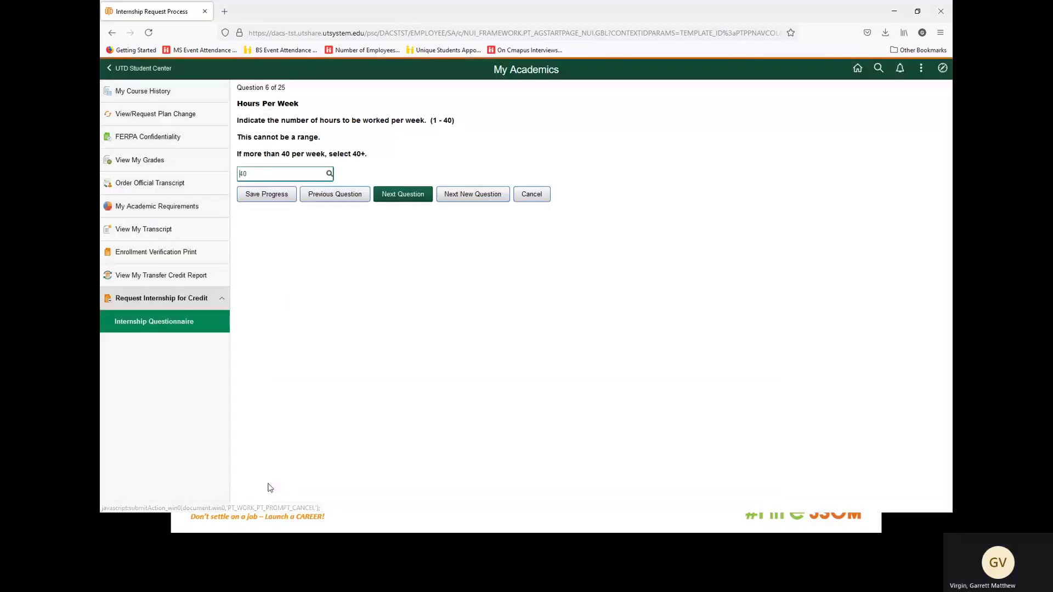
{"action": "left_click", "coordinate": [383, 196]}
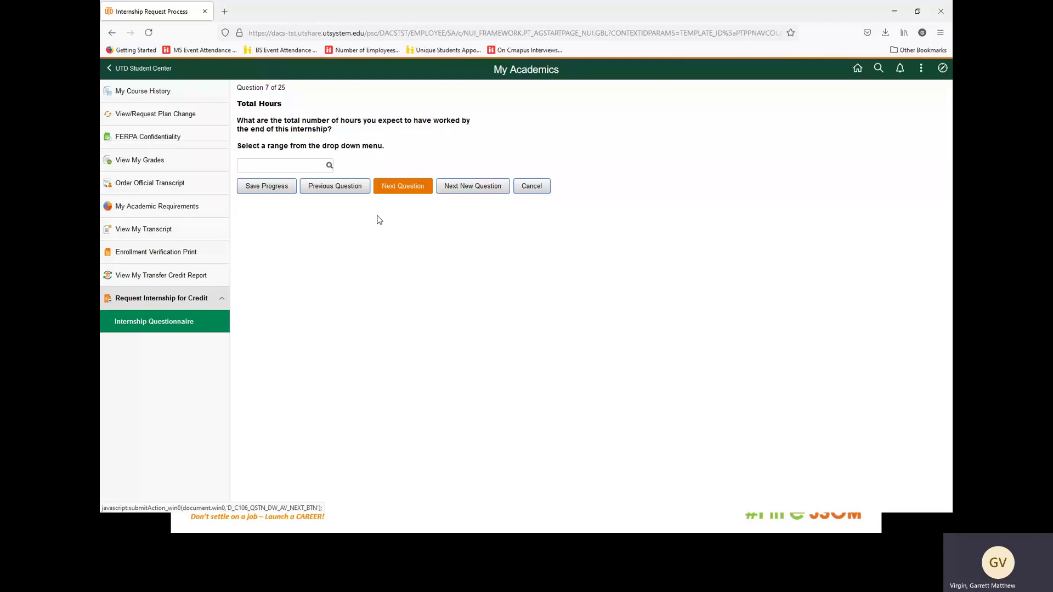
- Answer total hours as 300 OR OVER and advance to question 8
{"action": "left_click", "coordinate": [330, 166]}
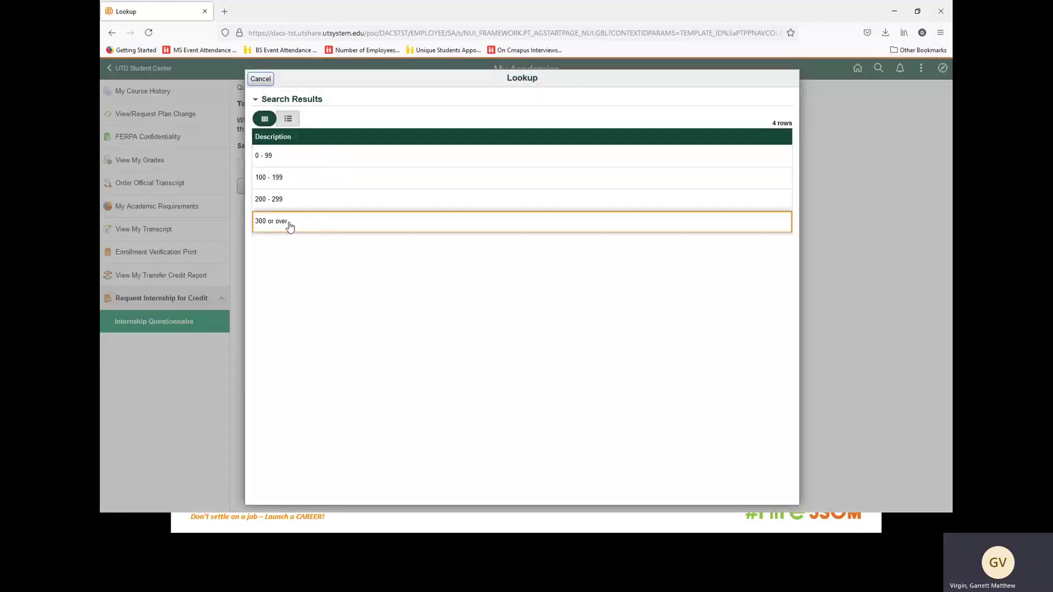
{"action": "left_click", "coordinate": [289, 225]}
{"action": "left_click", "coordinate": [393, 191]}
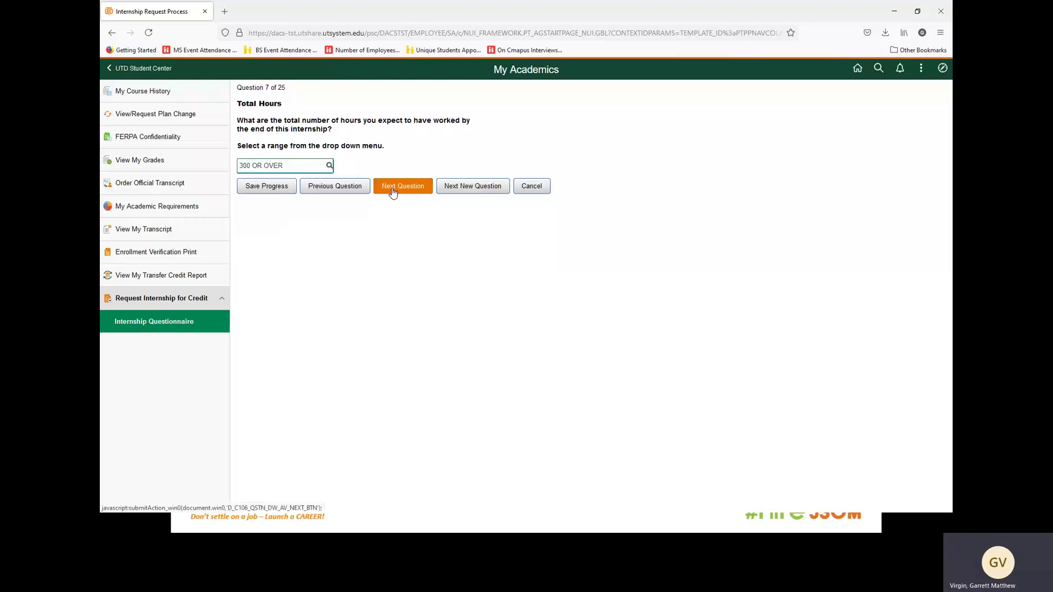
{"action": "left_click", "coordinate": [392, 191]}
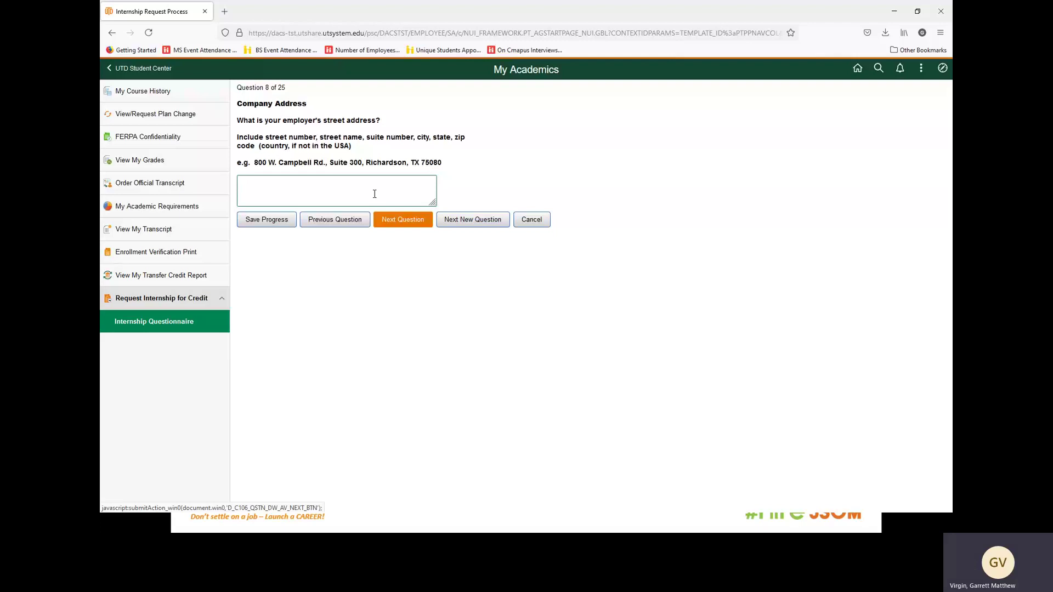
- Copy the example address into the employer street address answer and submit it
{"action": "left_click_drag", "start_coordinate": [444, 163], "coordinate": [253, 163]}
{"action": "right_click", "coordinate": [265, 163]}
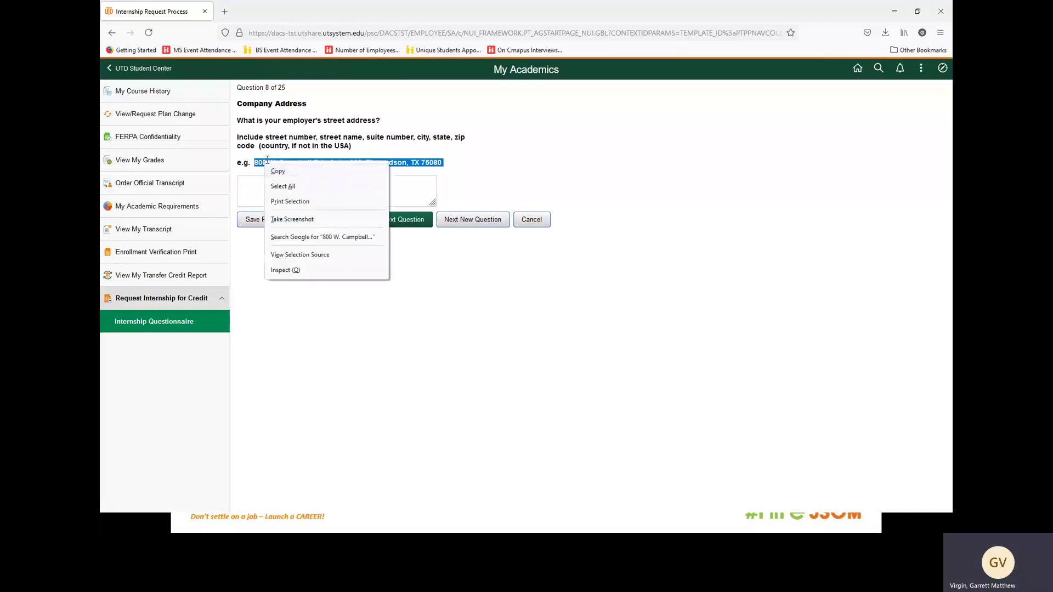
{"action": "left_click", "coordinate": [278, 172]}
{"action": "left_click", "coordinate": [253, 184]}
{"action": "right_click", "coordinate": [253, 185]}
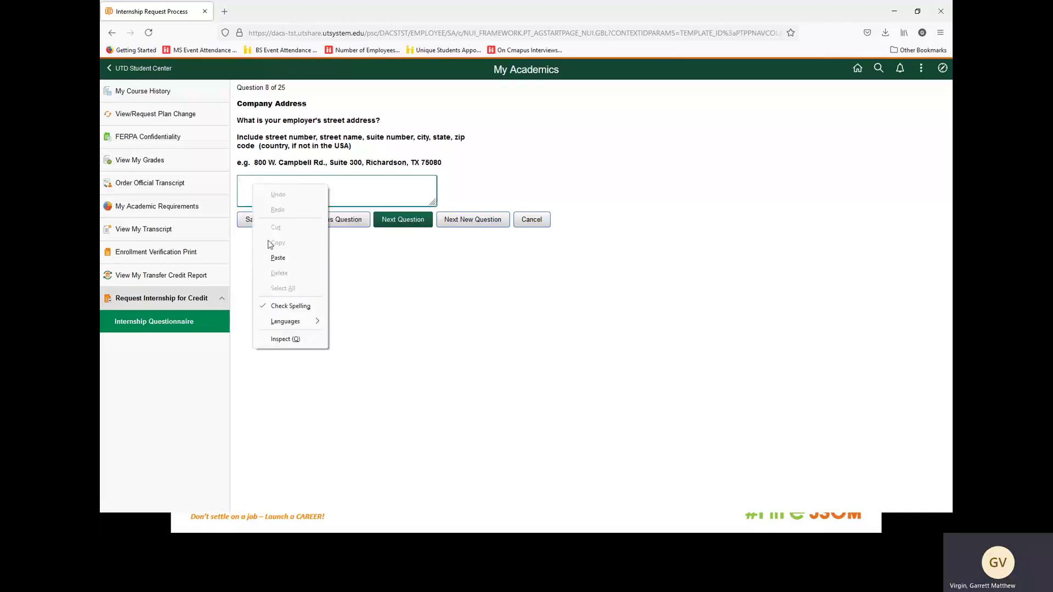
{"action": "left_click", "coordinate": [277, 258]}
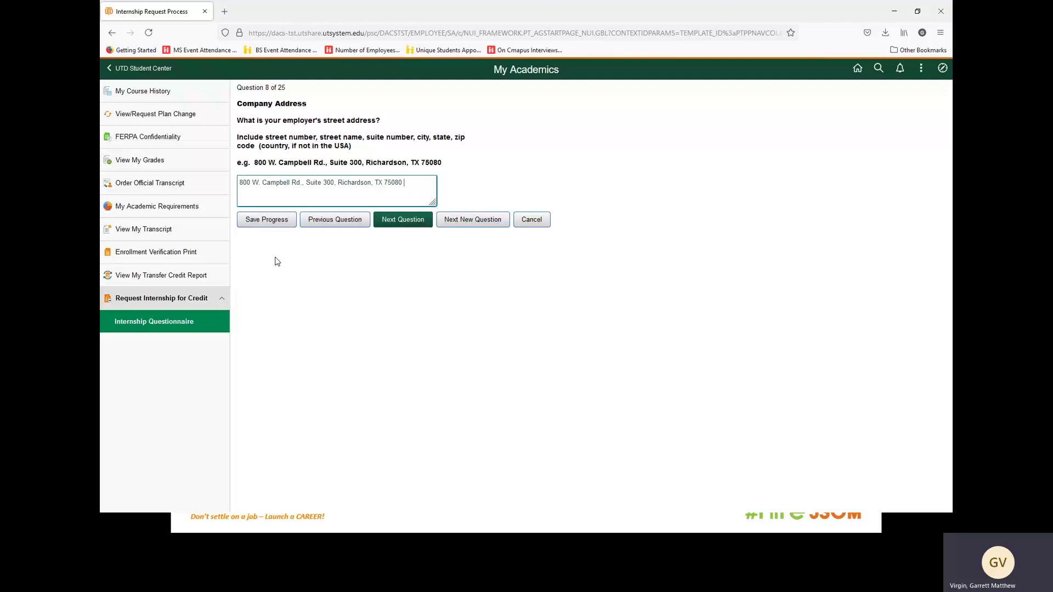
{"action": "left_click", "coordinate": [404, 220]}
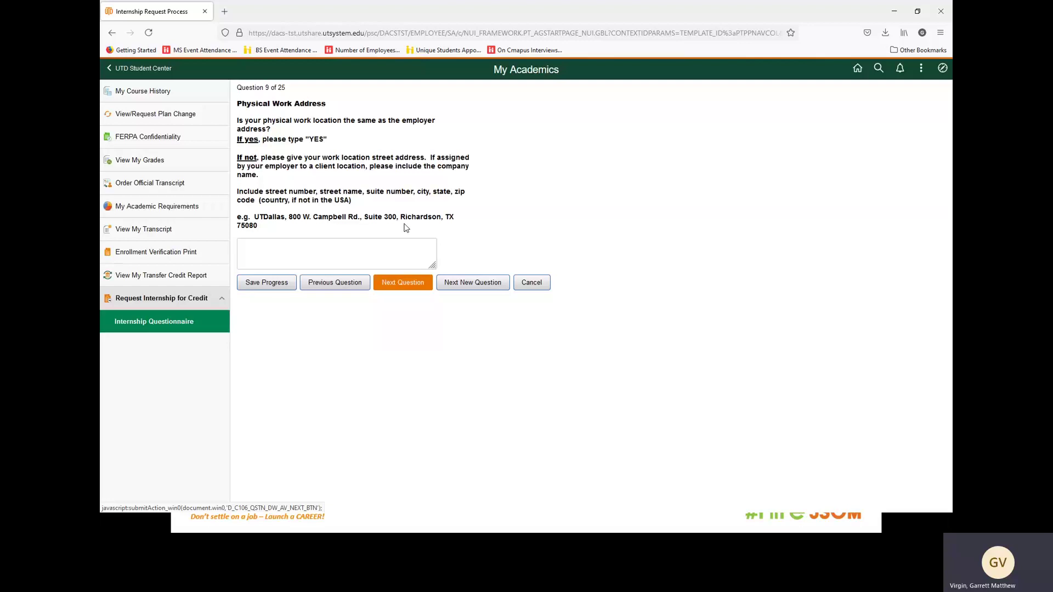
- Answer 'Yes' for the physical work address and advance to question 10
{"action": "left_click", "coordinate": [257, 242]}
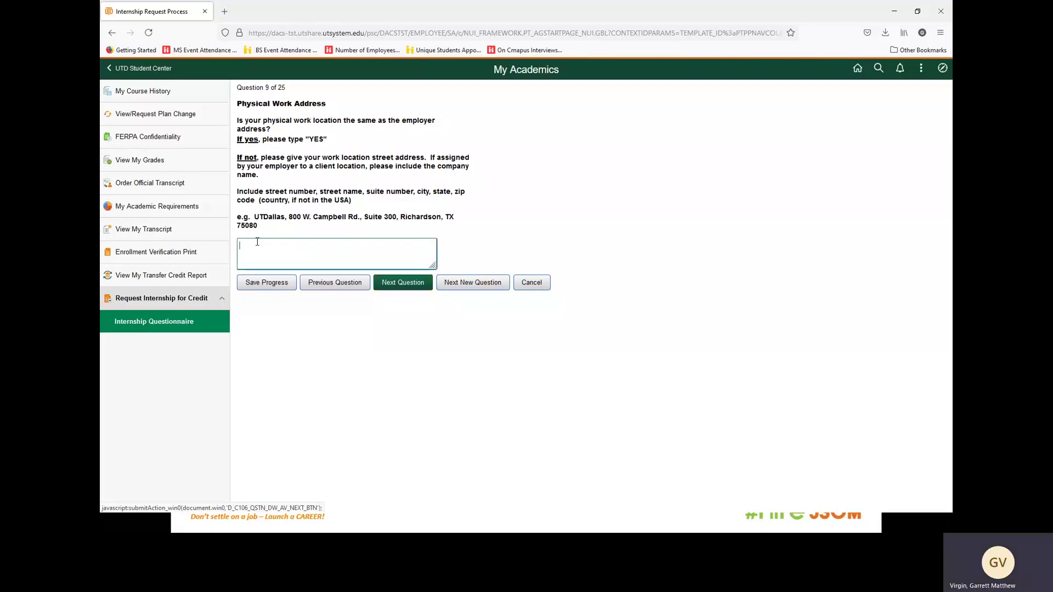
{"action": "type", "text": "Yes"}
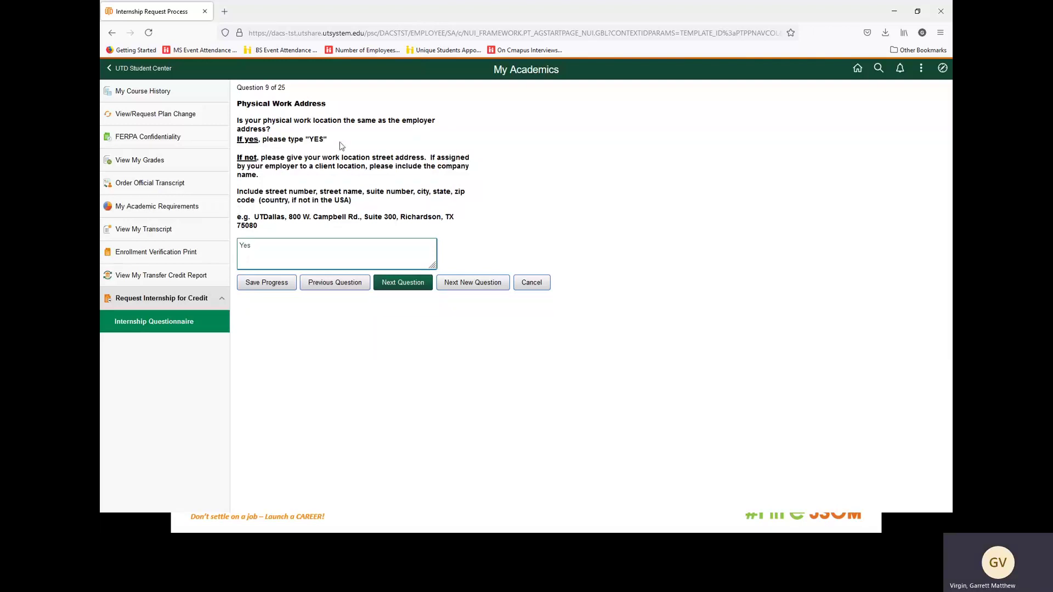
{"action": "left_click", "coordinate": [392, 289]}
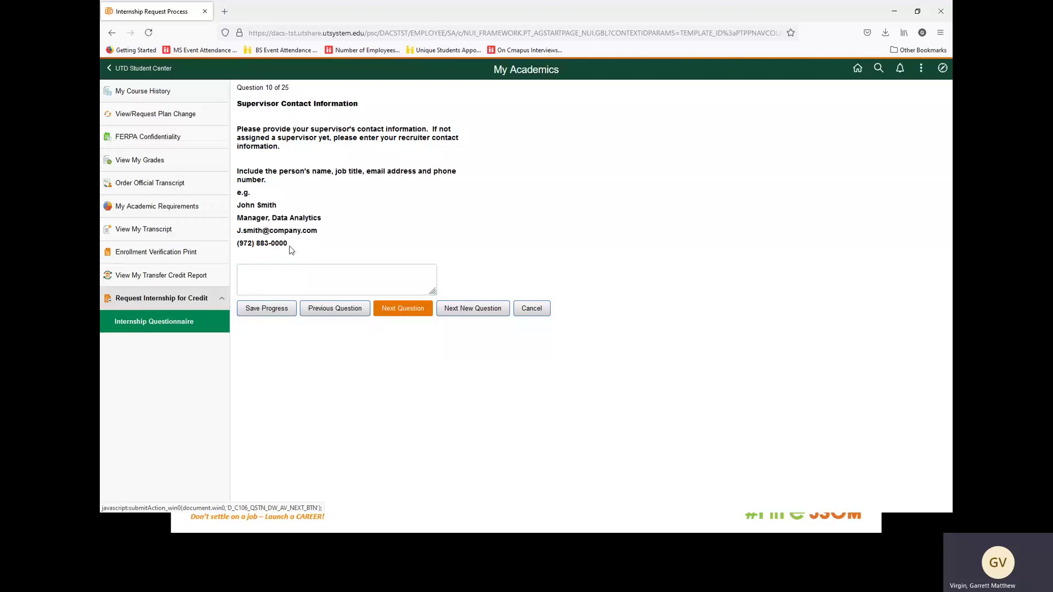
- Copy the example supervisor contact lines into the supervisor contact answer box and continue
{"action": "left_click_drag", "start_coordinate": [289, 246], "coordinate": [236, 210]}
{"action": "right_click", "coordinate": [247, 205]}
{"action": "left_click", "coordinate": [263, 214]}
{"action": "left_click", "coordinate": [258, 276]}
{"action": "right_click", "coordinate": [257, 276]}
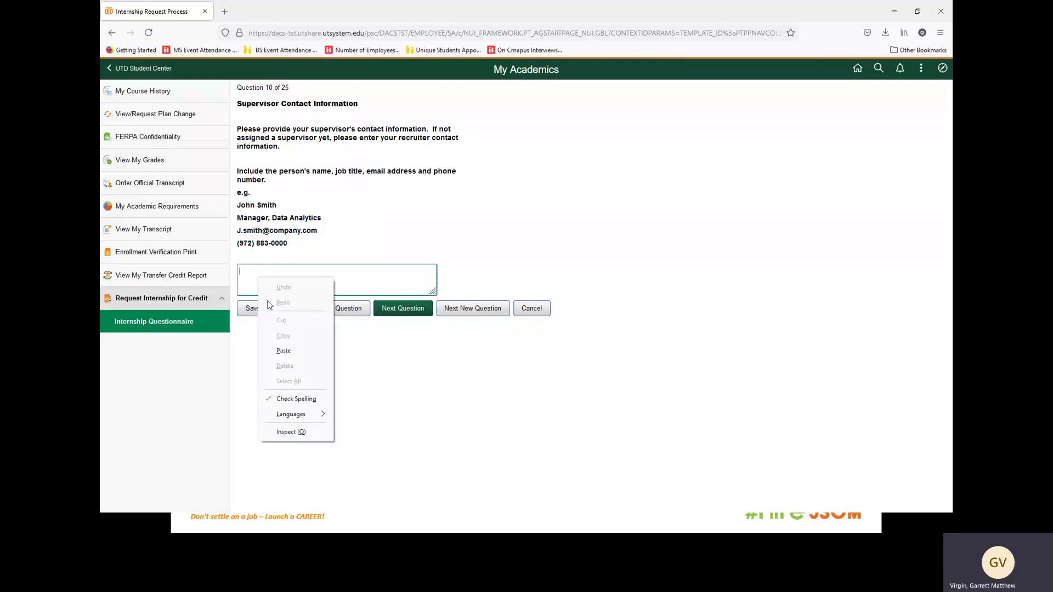
{"action": "left_click", "coordinate": [280, 350]}
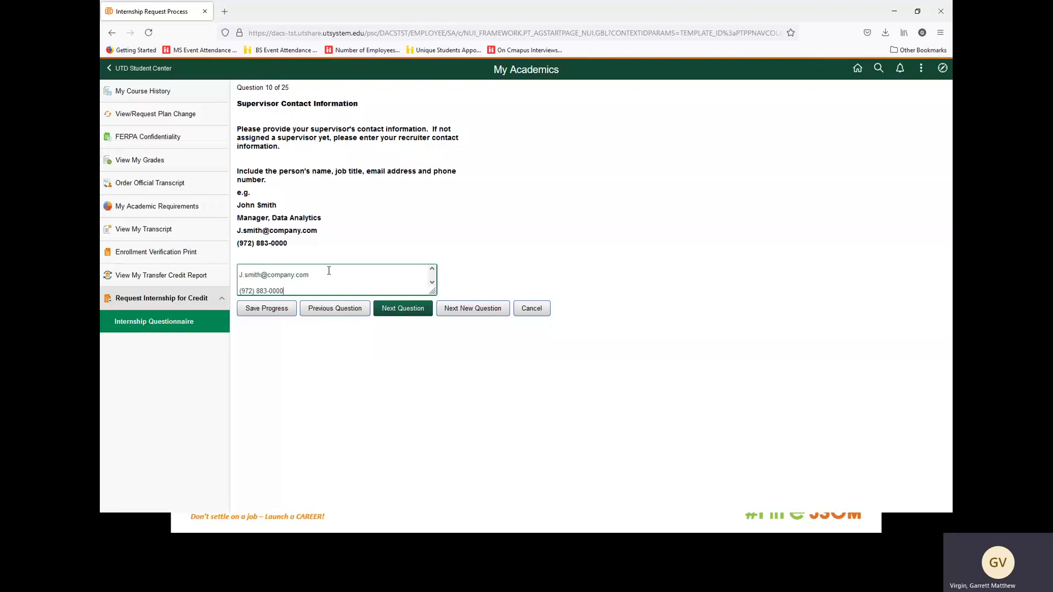
{"action": "left_click", "coordinate": [388, 312]}
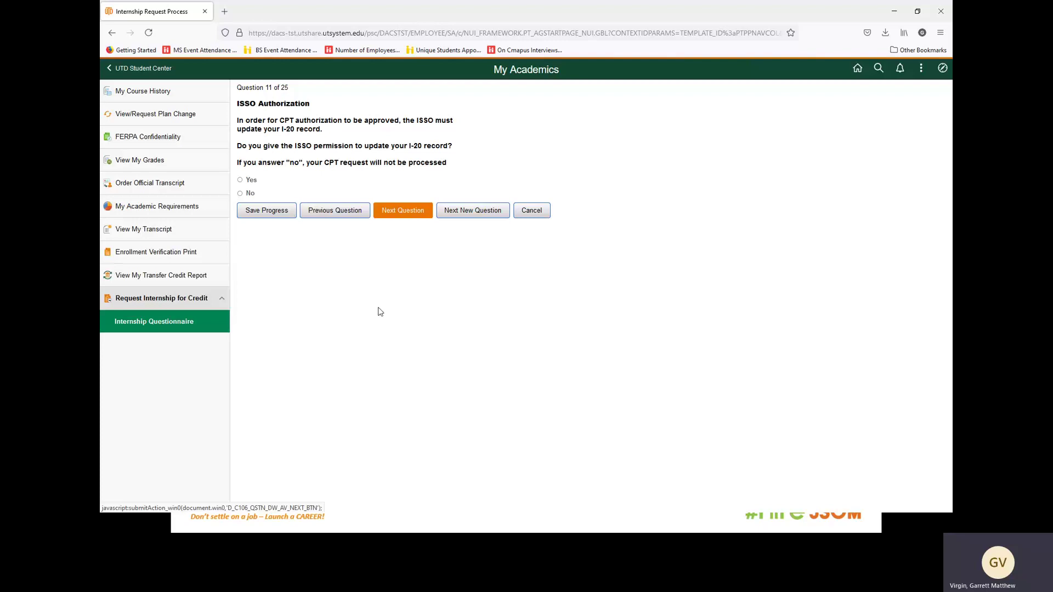
- Answer Yes to ISSO I-20 authorization and SSN application, and No to reduced courseload
{"action": "left_click", "coordinate": [241, 180]}
{"action": "left_click", "coordinate": [393, 215]}
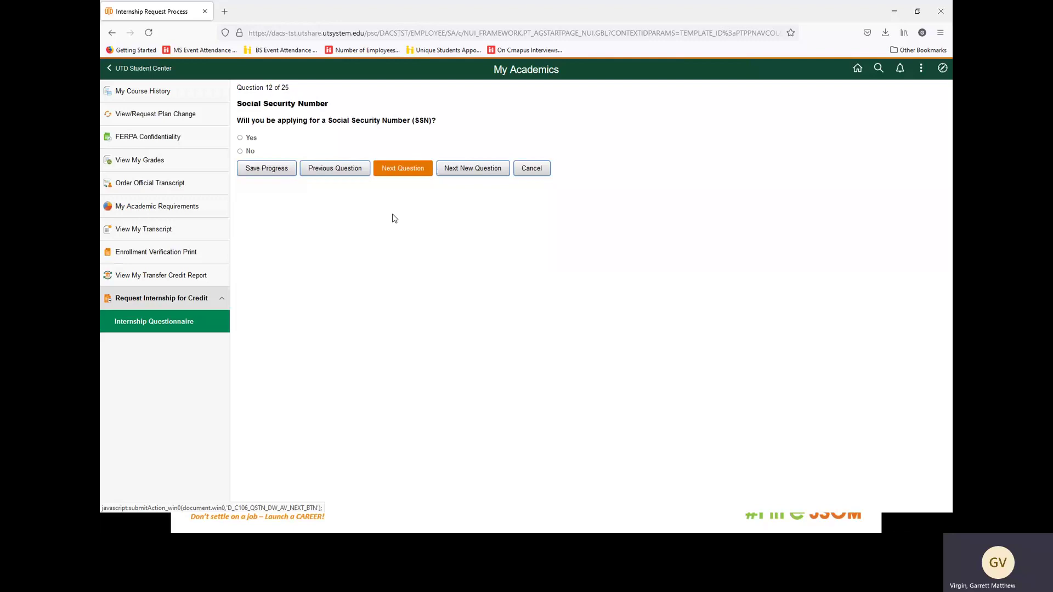
{"action": "left_click", "coordinate": [241, 138]}
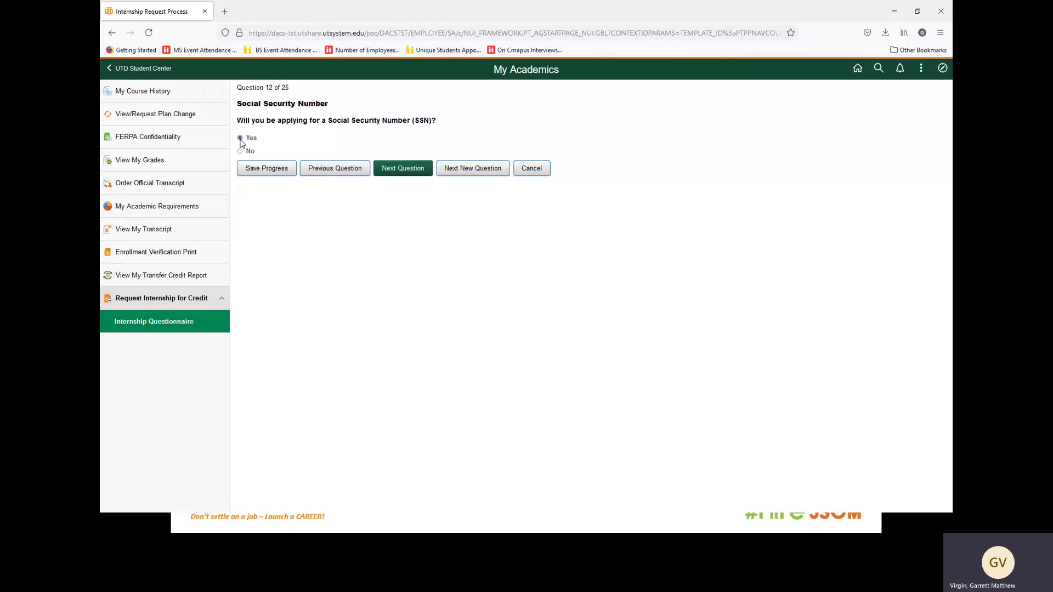
{"action": "left_click", "coordinate": [398, 174]}
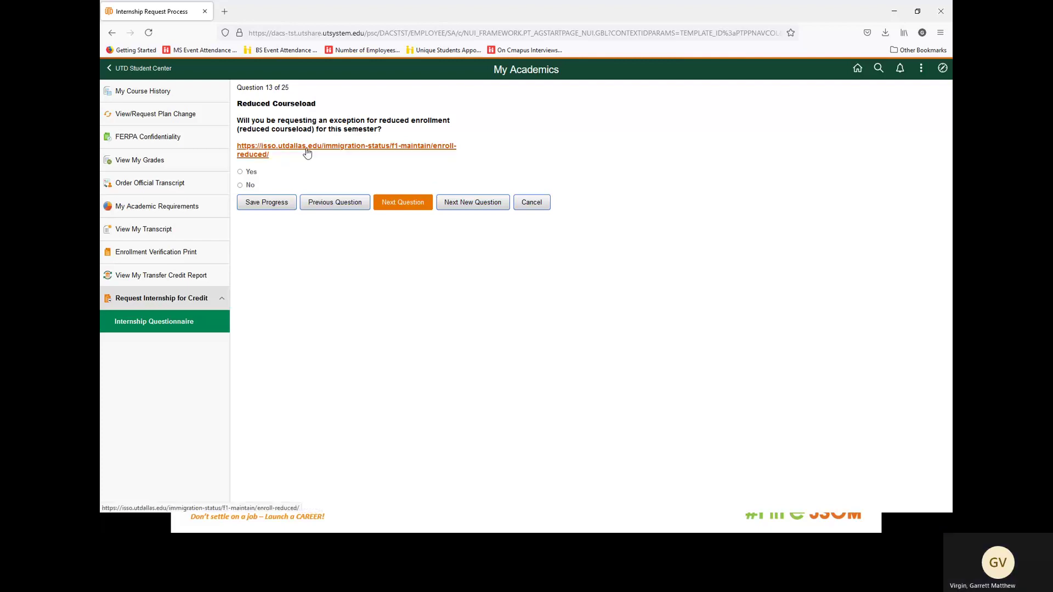
{"action": "left_click", "coordinate": [240, 186]}
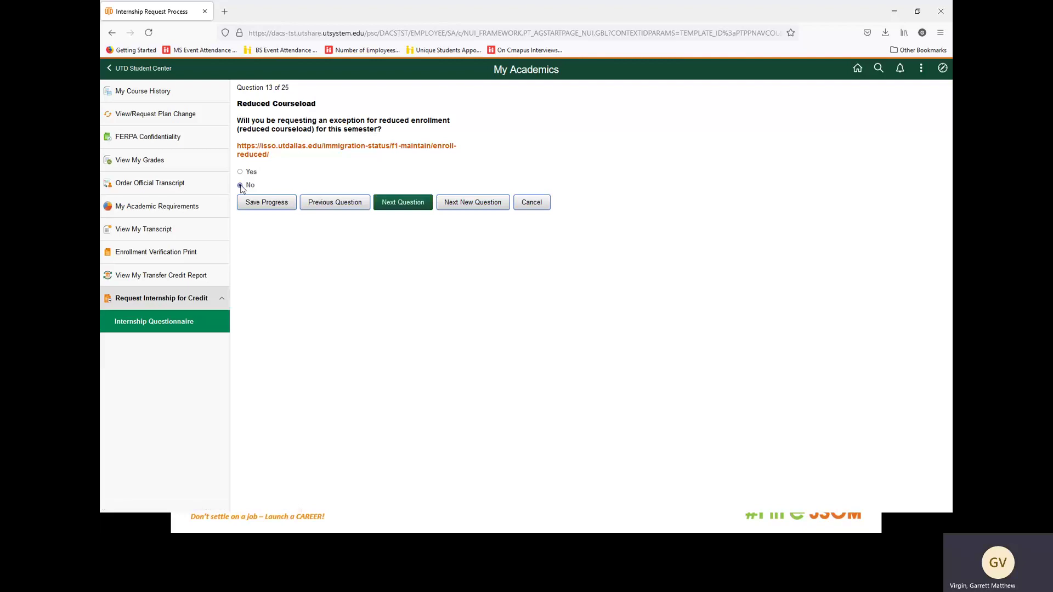
{"action": "left_click", "coordinate": [399, 211]}
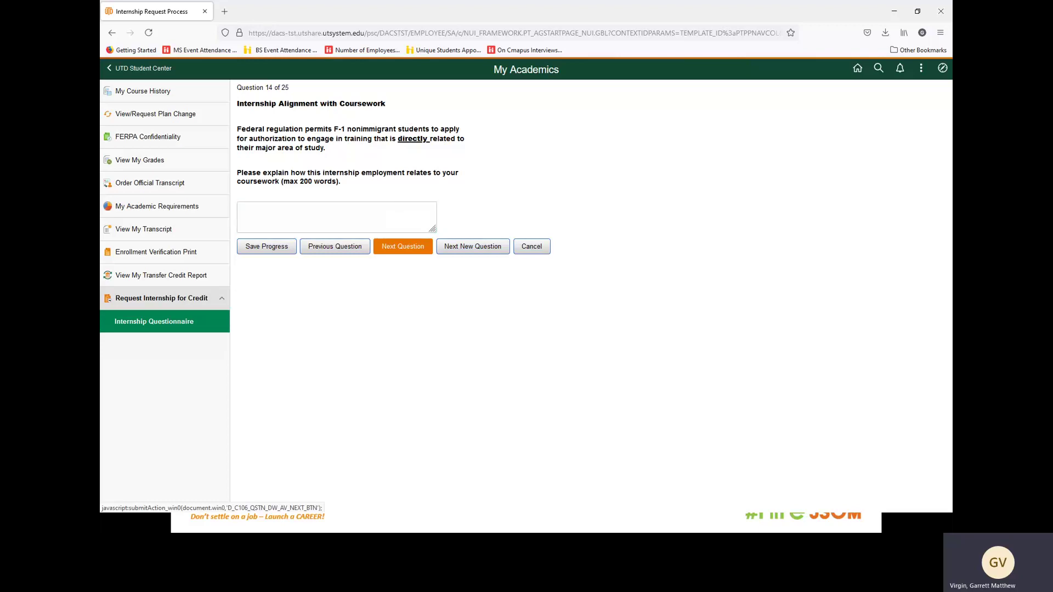
- Paste the coursework explanation text into the Question 14 answer and continue
{"action": "left_click", "coordinate": [402, 246]}
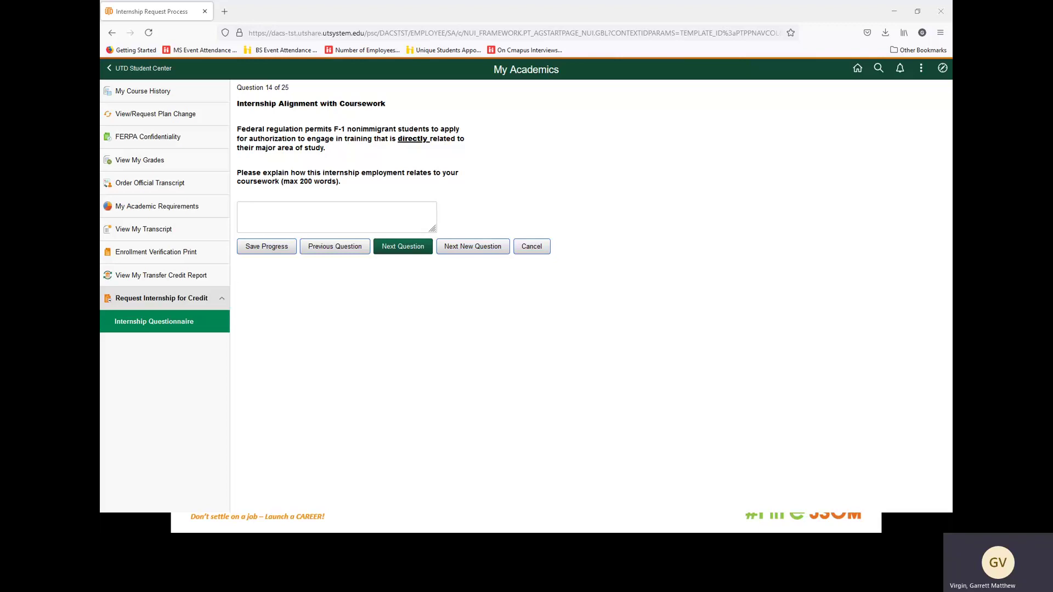
{"action": "left_click", "coordinate": [277, 207]}
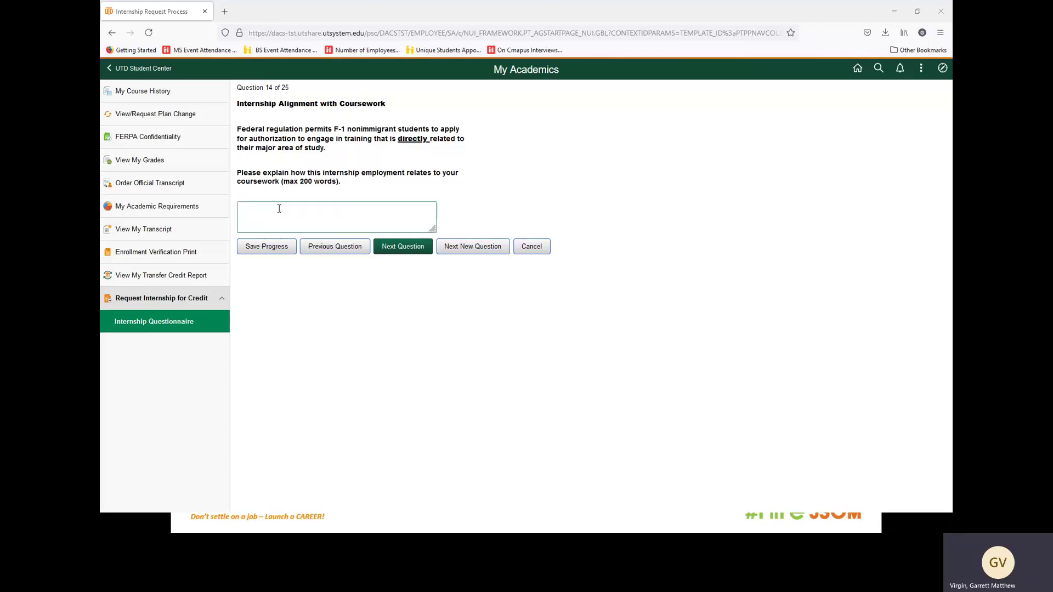
{"action": "right_click", "coordinate": [280, 213]}
{"action": "left_click", "coordinate": [306, 284]}
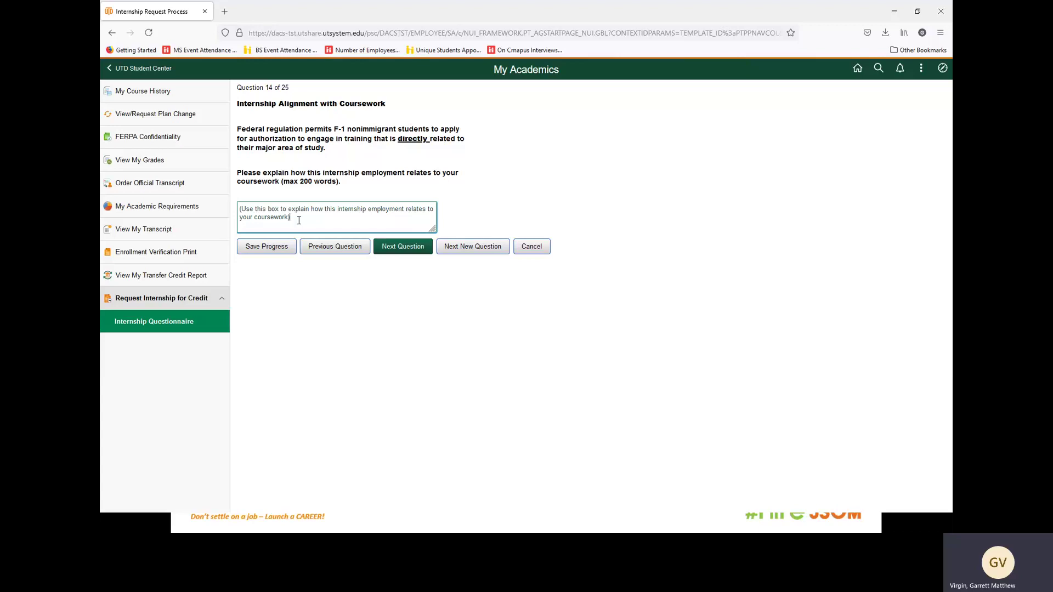
{"action": "left_click", "coordinate": [401, 252]}
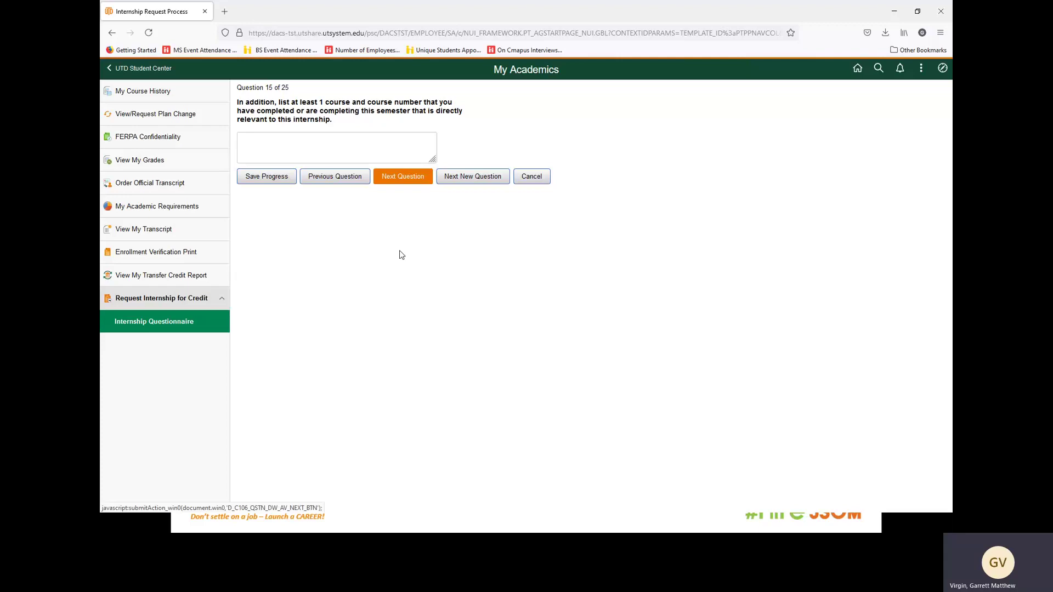
- Enter ACCT 6100 as the relevant course for Question 15 and continue
{"action": "left_click", "coordinate": [259, 140]}
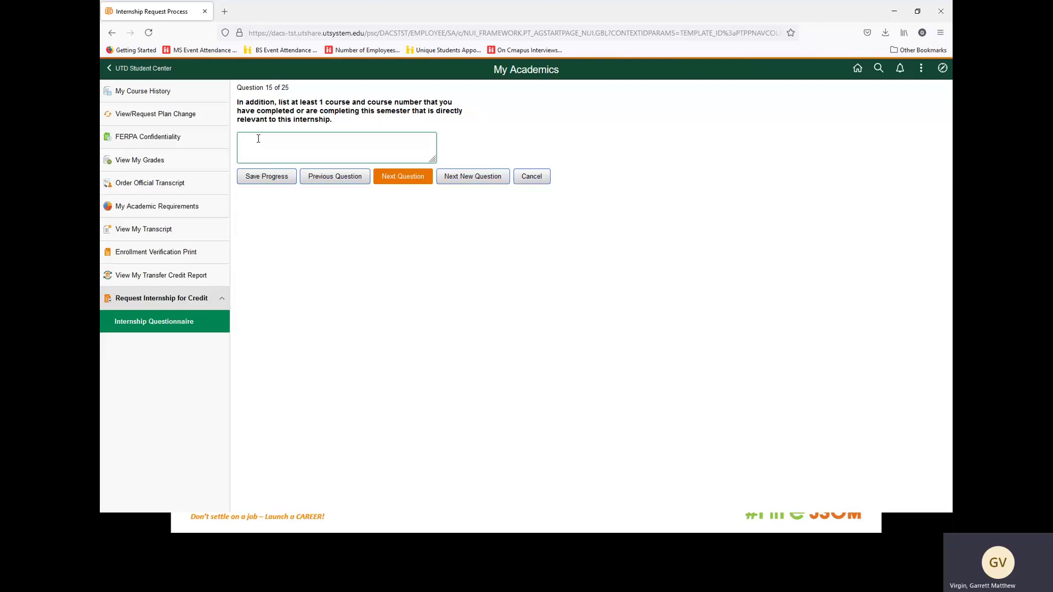
{"action": "left_click", "coordinate": [258, 139]}
{"action": "type", "text": "ACCT"}
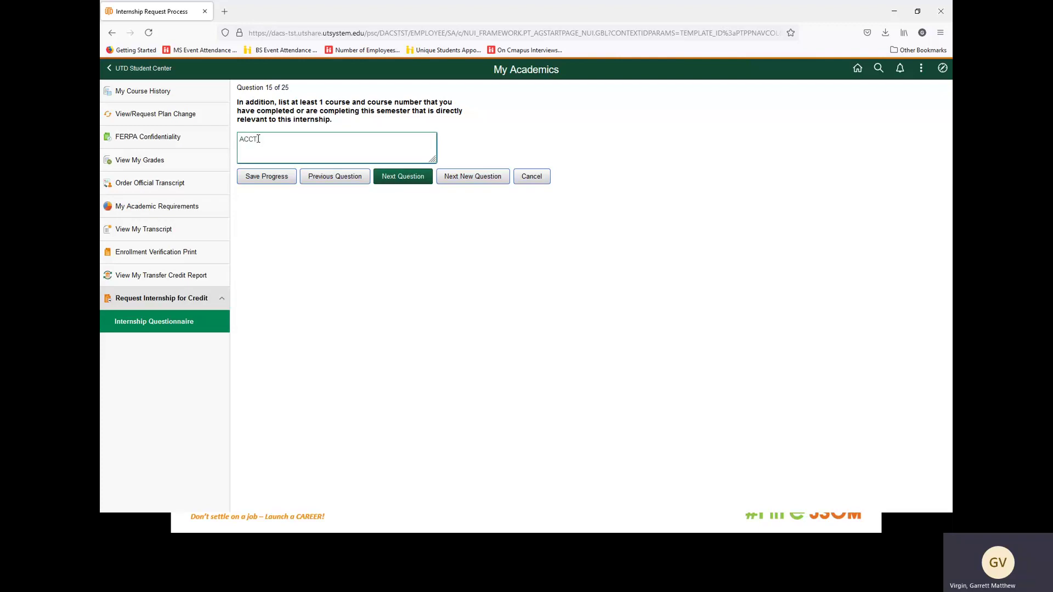
{"action": "type", "text": " 6100"}
{"action": "left_click", "coordinate": [394, 182]}
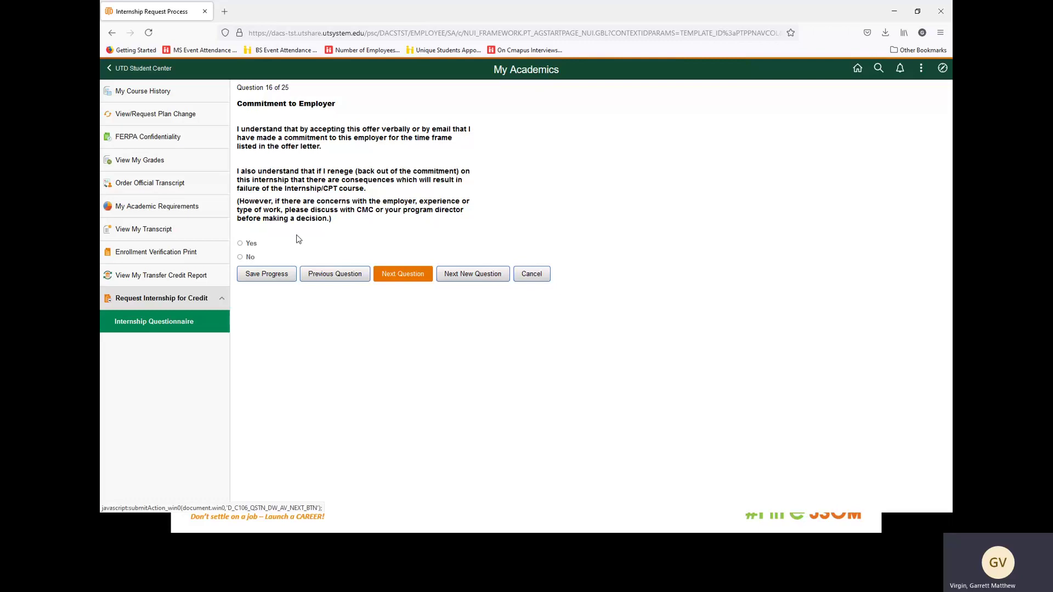
- Answer Yes to commitment to employer, stopping other internships, and course enrollment terms
{"action": "left_click", "coordinate": [251, 245]}
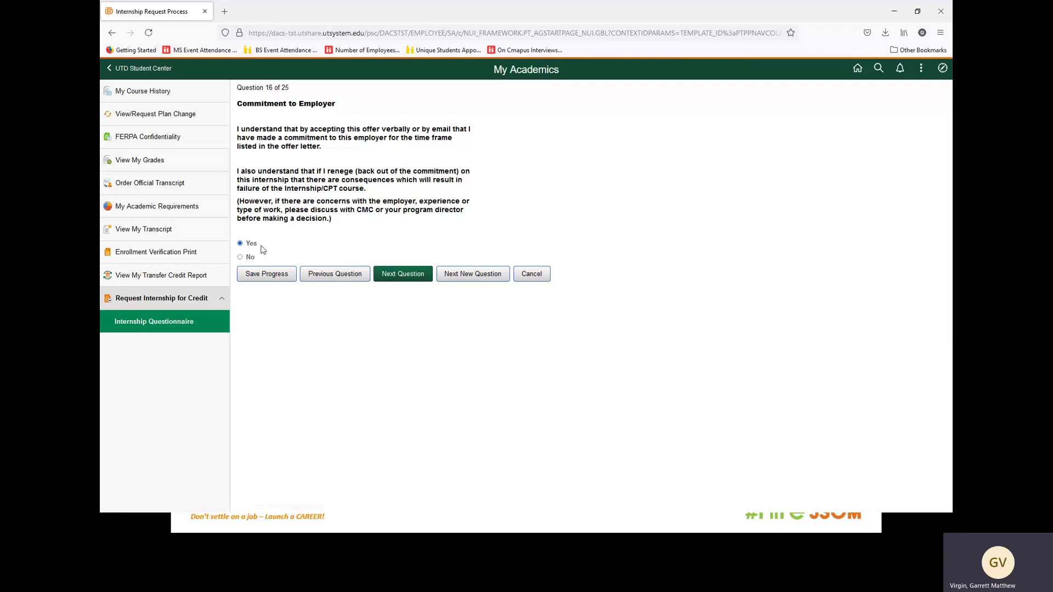
{"action": "left_click", "coordinate": [396, 280]}
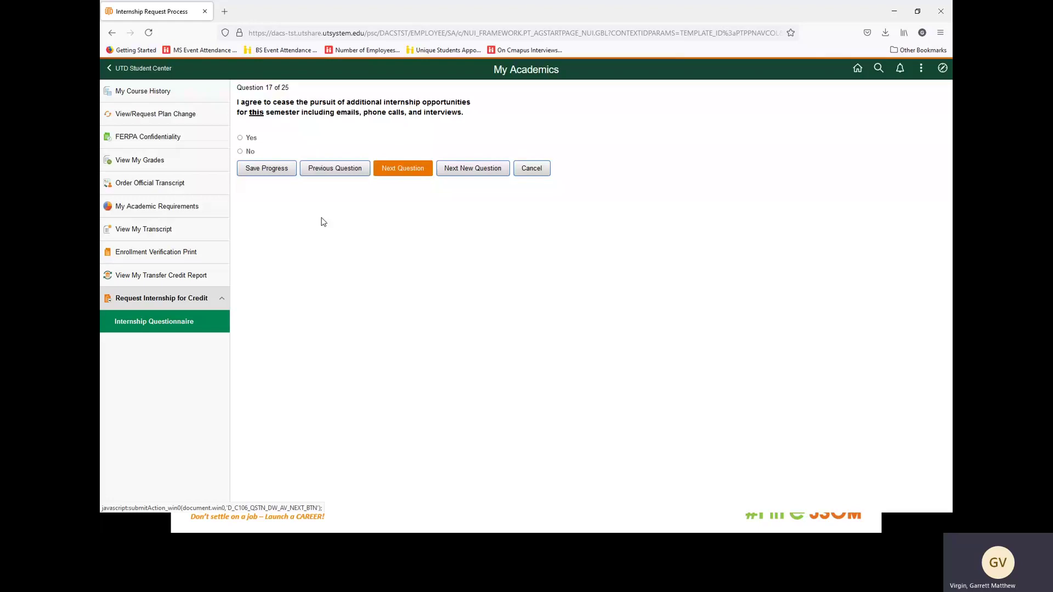
{"action": "left_click", "coordinate": [251, 138]}
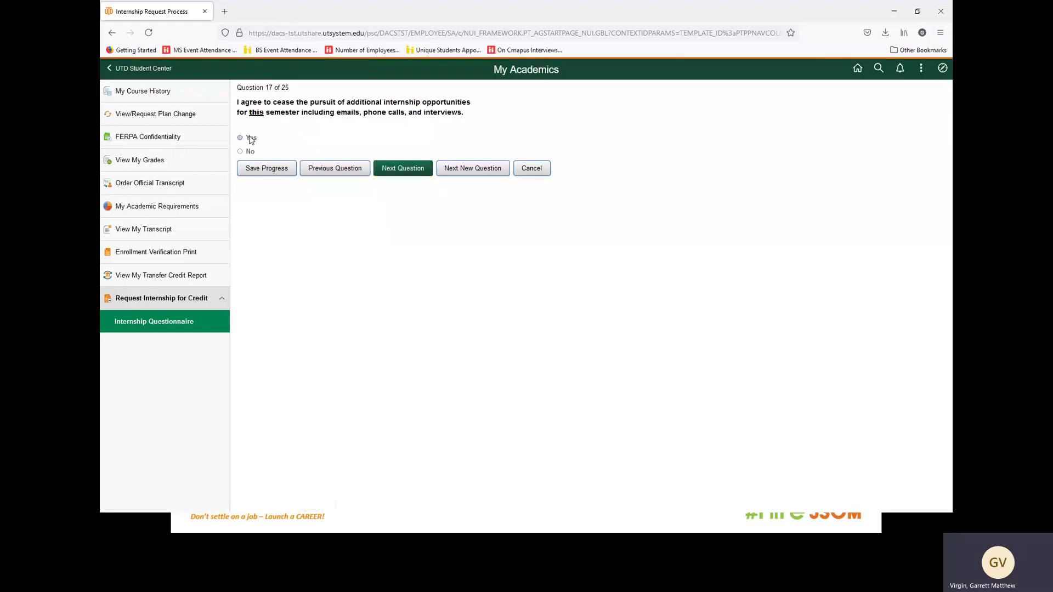
{"action": "left_click", "coordinate": [401, 170]}
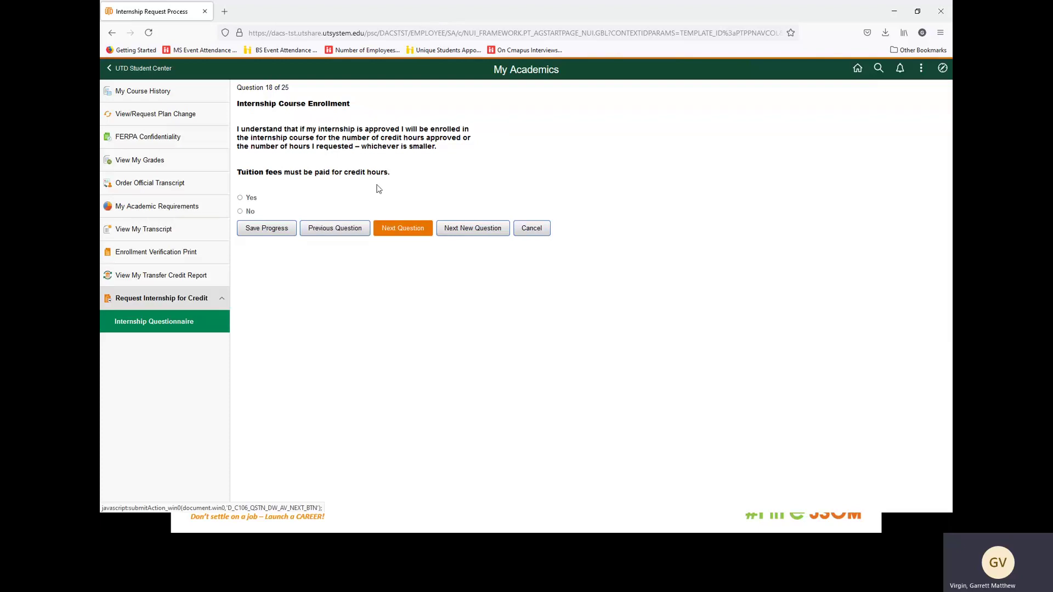
{"action": "left_click", "coordinate": [251, 198]}
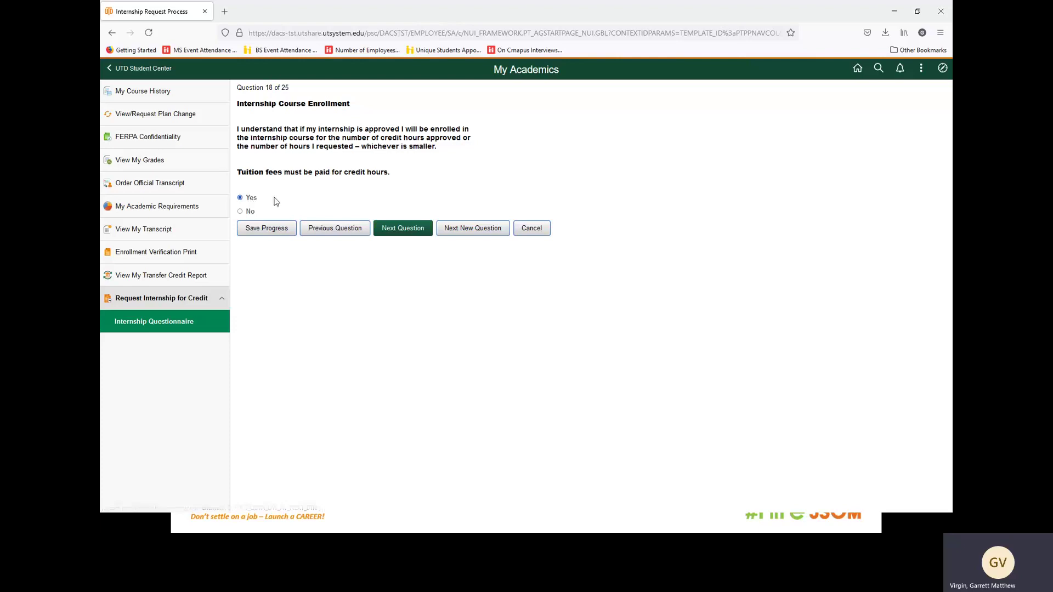
{"action": "left_click", "coordinate": [395, 234]}
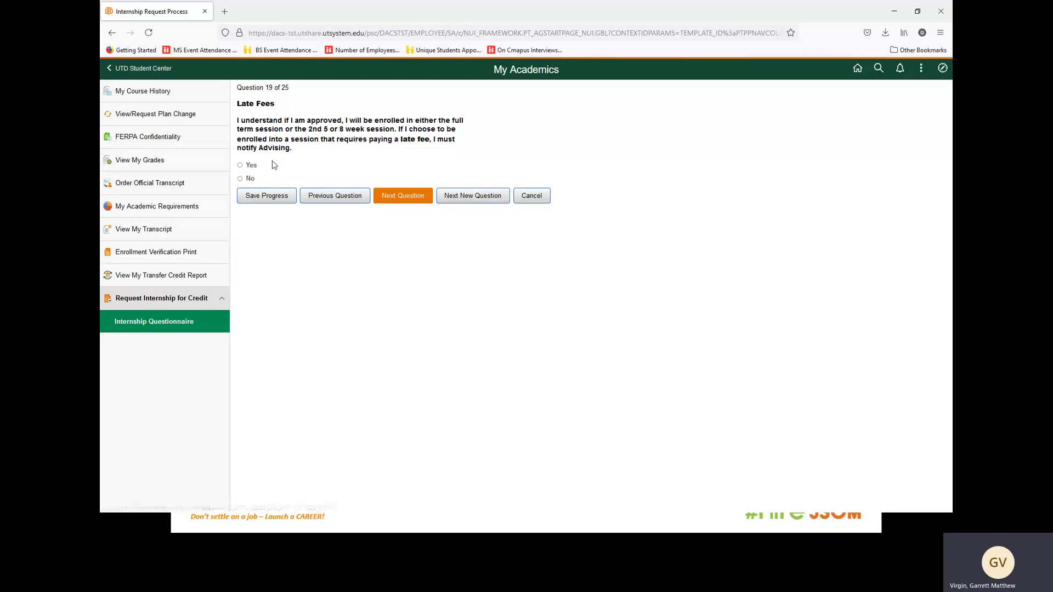
- Answer Yes to late fees, fixed credit hours, and course assignment due dates
{"action": "left_click", "coordinate": [255, 167]}
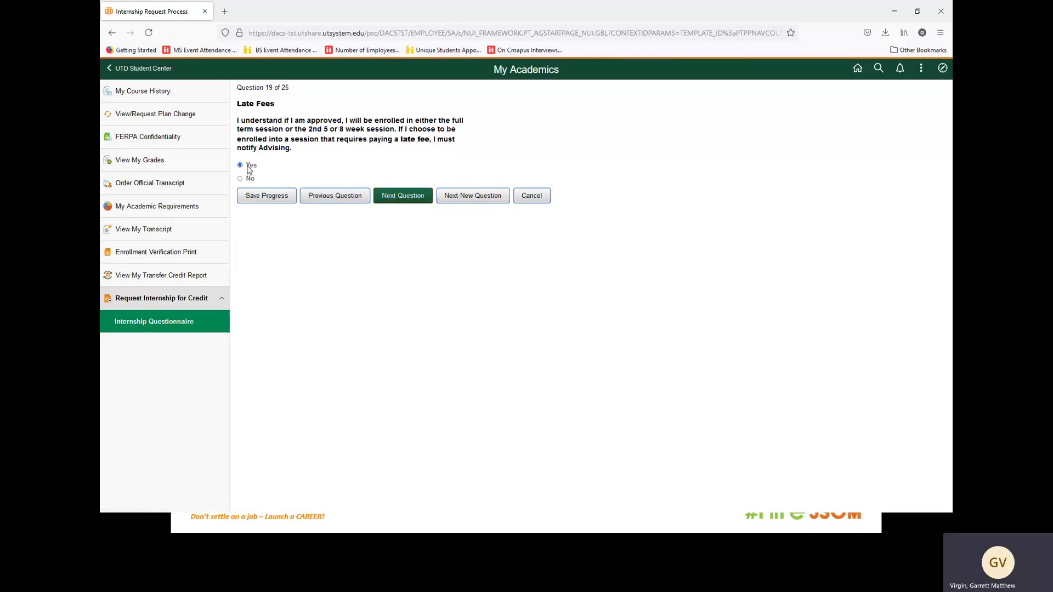
{"action": "left_click", "coordinate": [387, 196]}
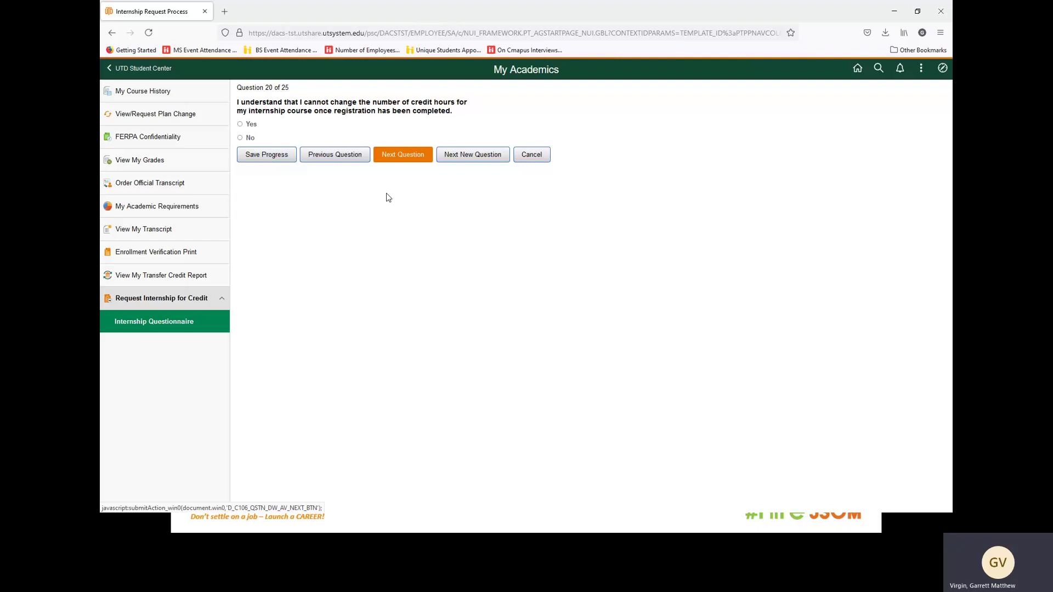
{"action": "left_click", "coordinate": [249, 125]}
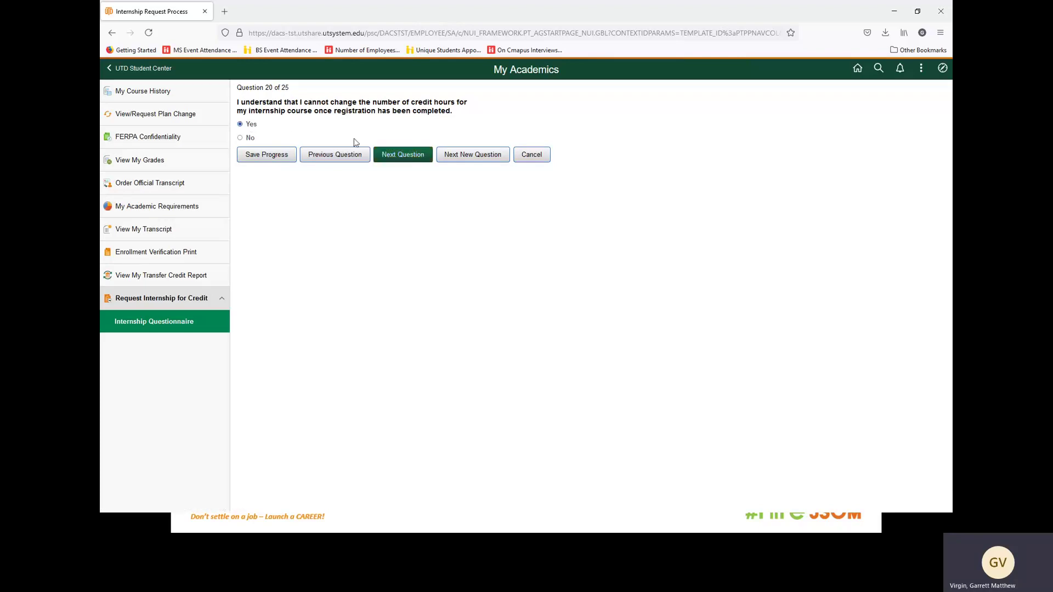
{"action": "left_click", "coordinate": [407, 157]}
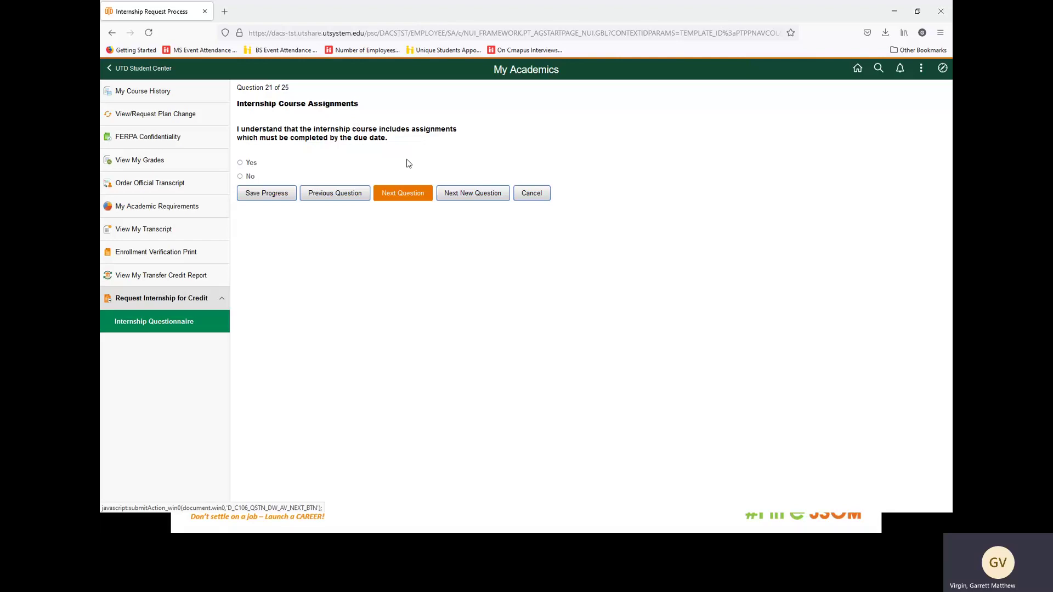
{"action": "left_click", "coordinate": [248, 163]}
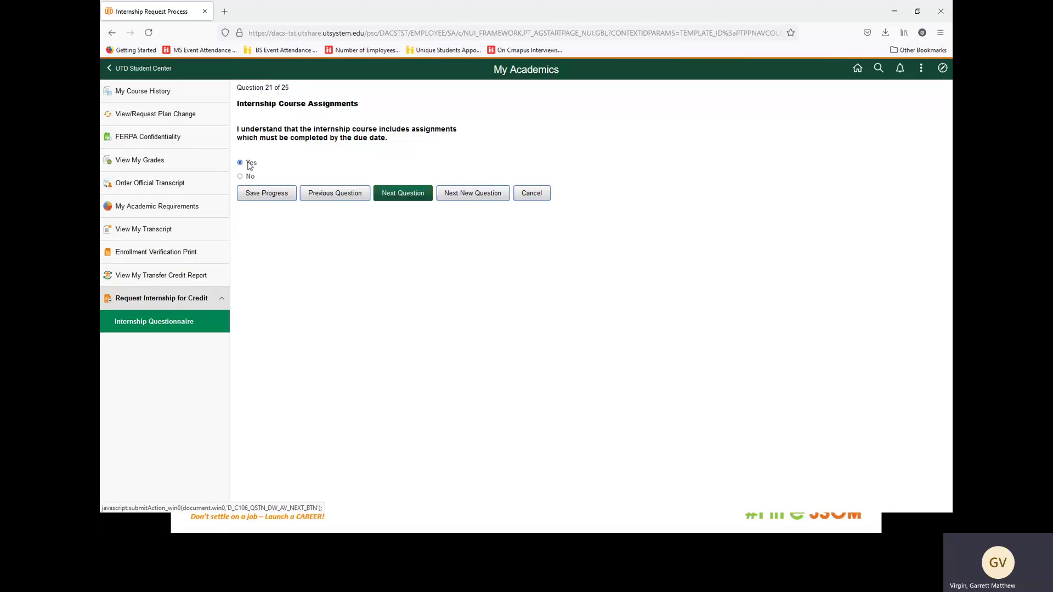
{"action": "left_click", "coordinate": [391, 195]}
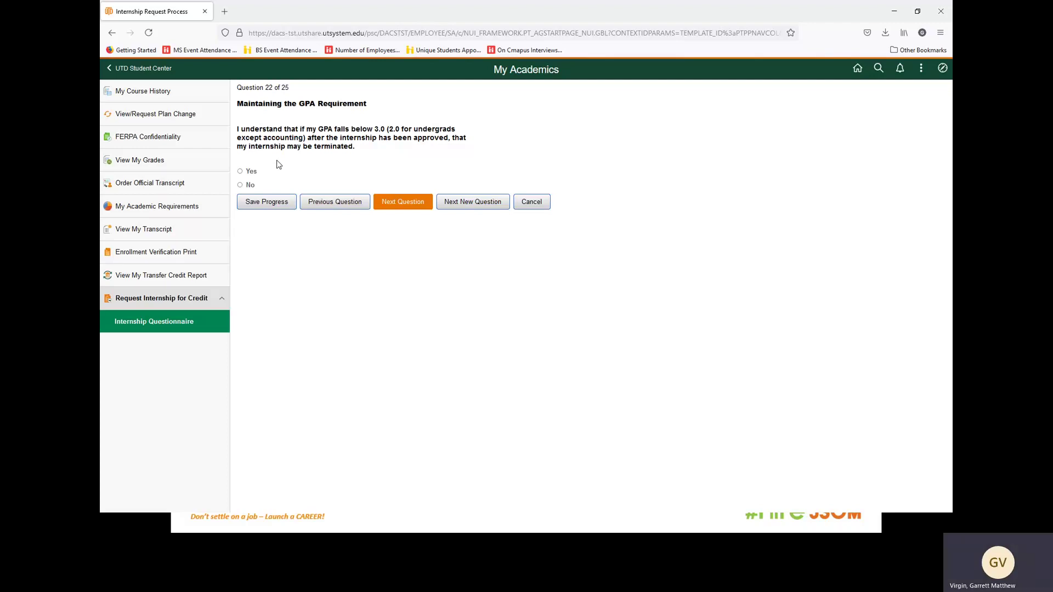
- Answer Yes to GPA requirement, CPT workshop completion, and I-20 work authorization questions
{"action": "left_click", "coordinate": [254, 173]}
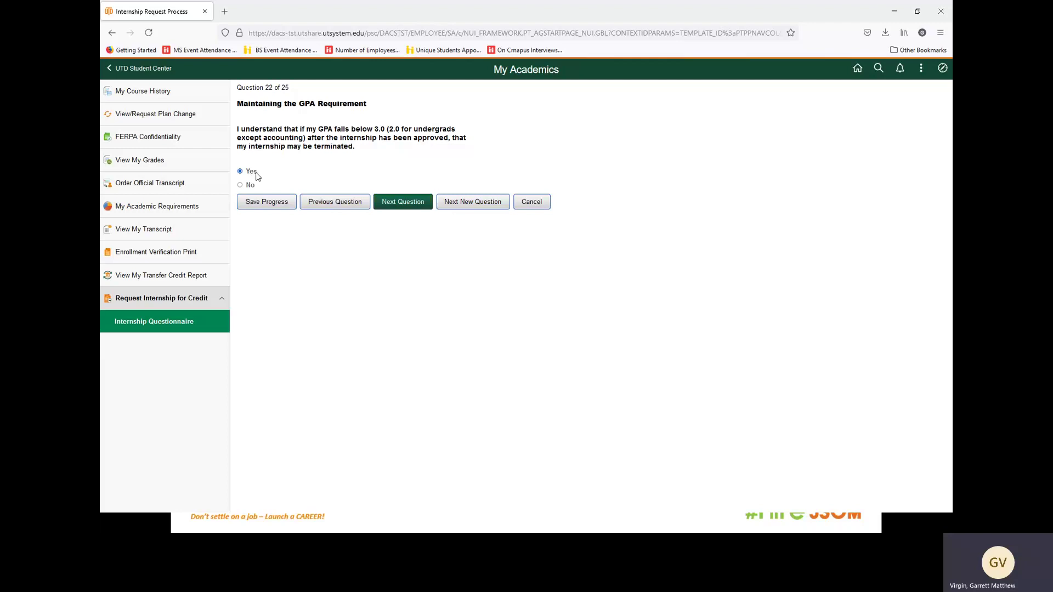
{"action": "left_click", "coordinate": [394, 203]}
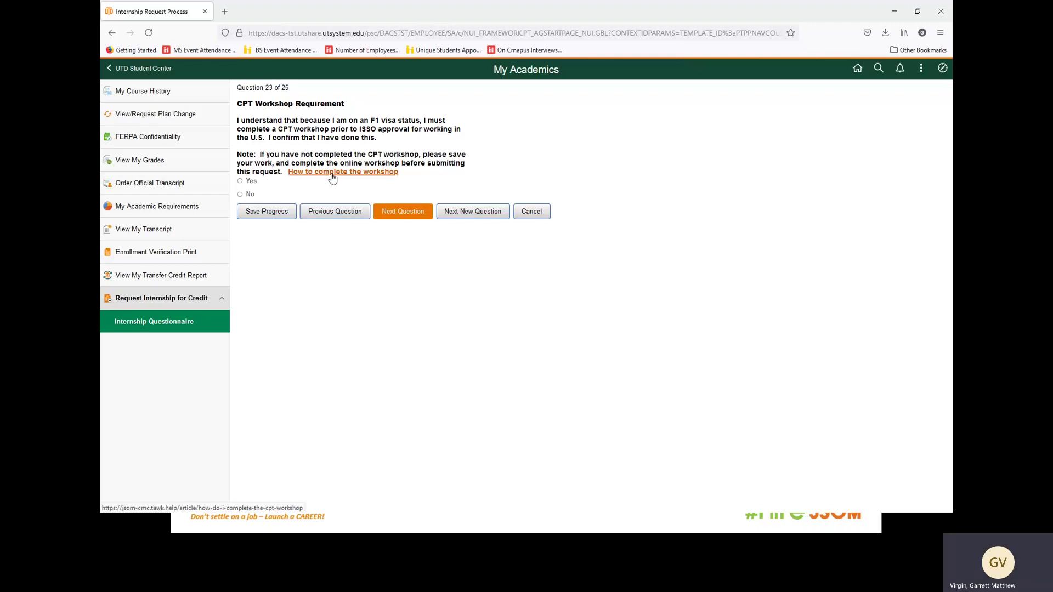
{"action": "left_click", "coordinate": [247, 181]}
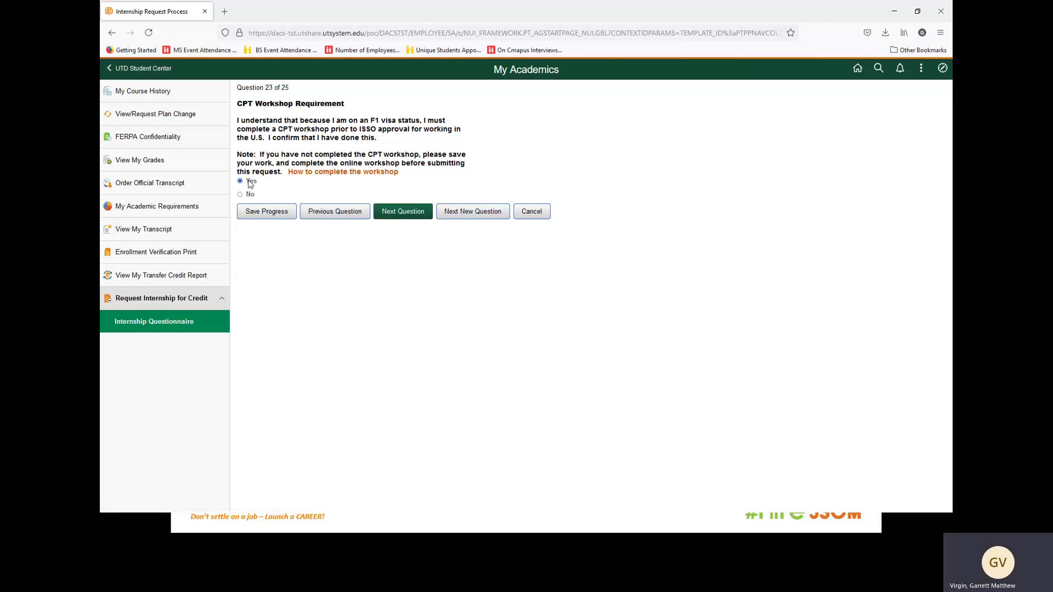
{"action": "left_click", "coordinate": [389, 212]}
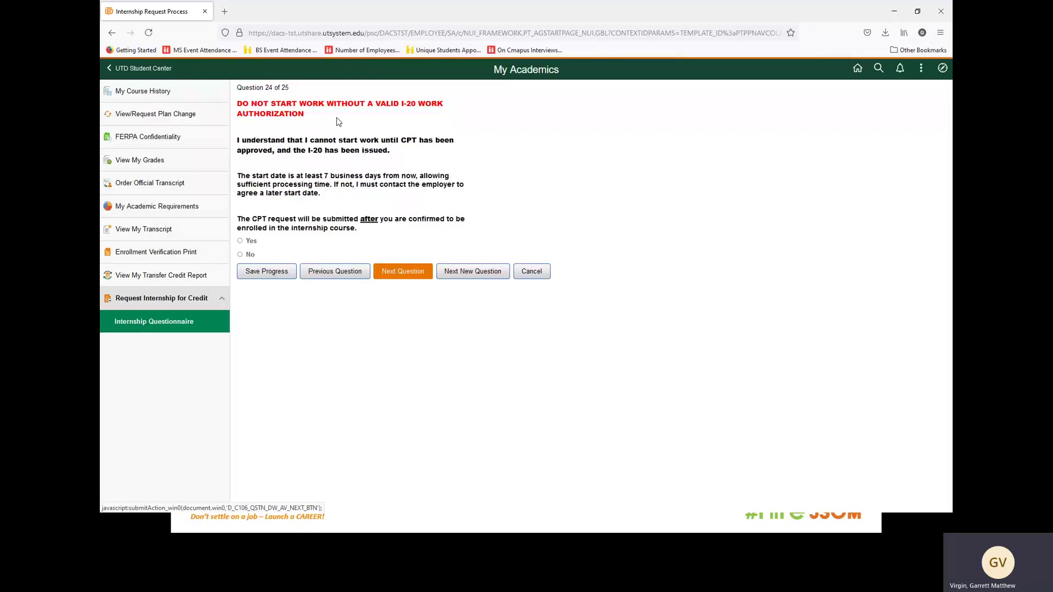
{"action": "left_click", "coordinate": [246, 243]}
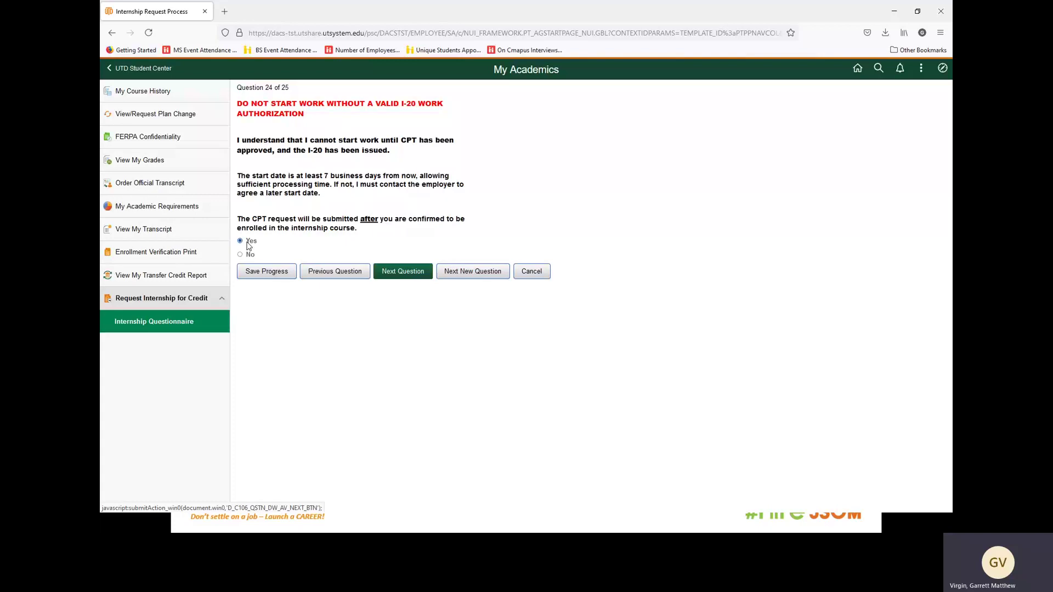
{"action": "left_click", "coordinate": [399, 271]}
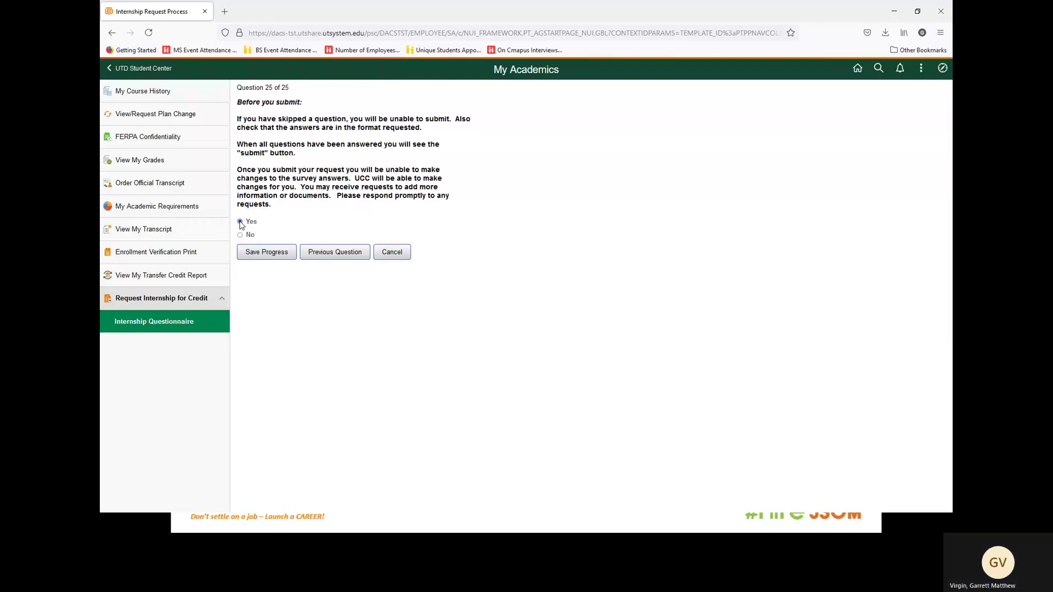
- Save and submit the internship request, confirming request number 13, then return to the slideshow
{"action": "left_click", "coordinate": [266, 256]}
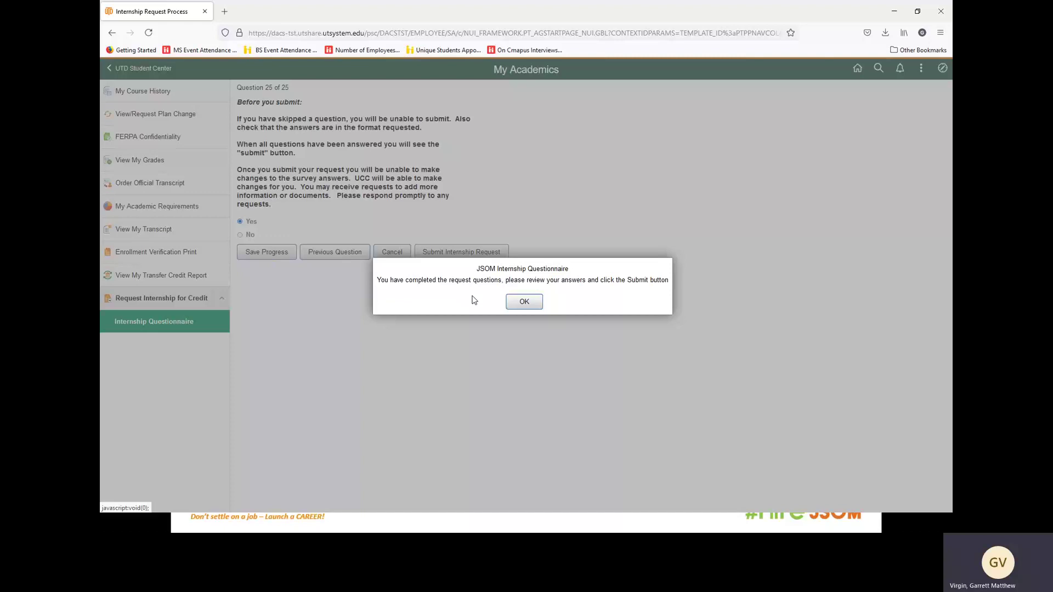
{"action": "left_click", "coordinate": [525, 303]}
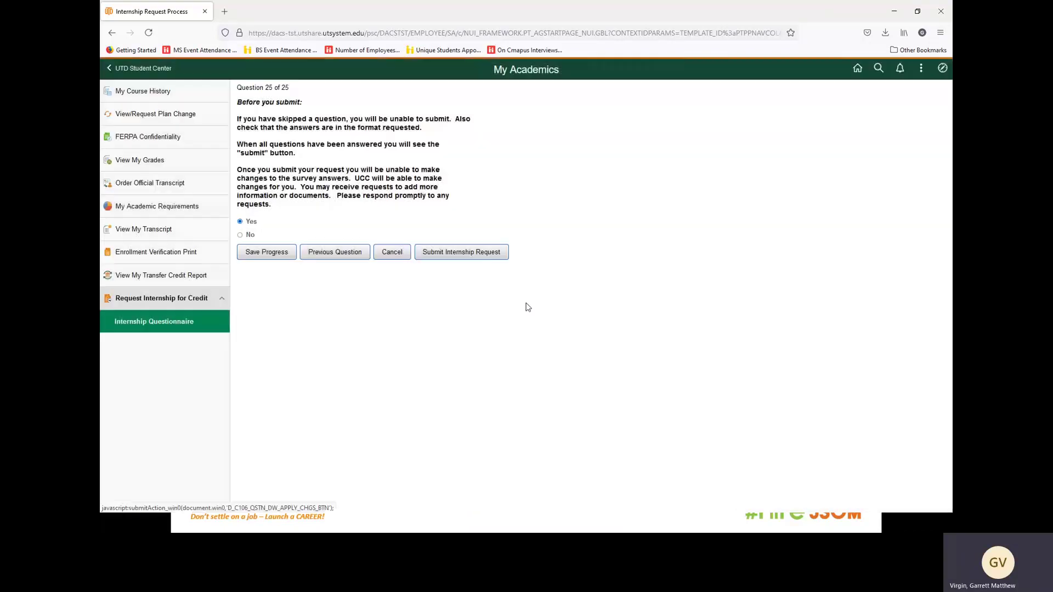
{"action": "left_click", "coordinate": [456, 262]}
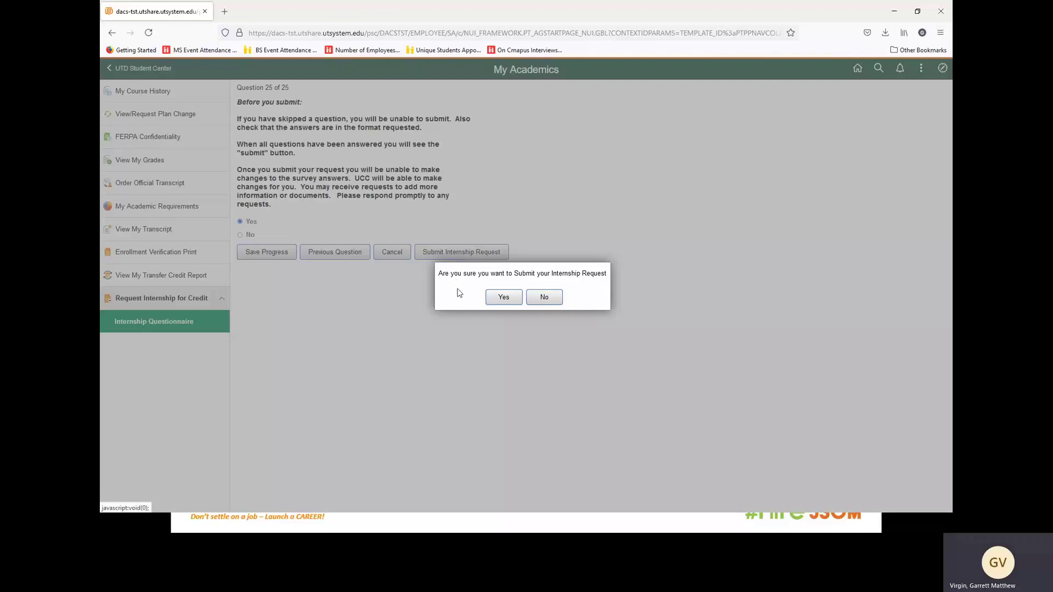
{"action": "left_click", "coordinate": [503, 298]}
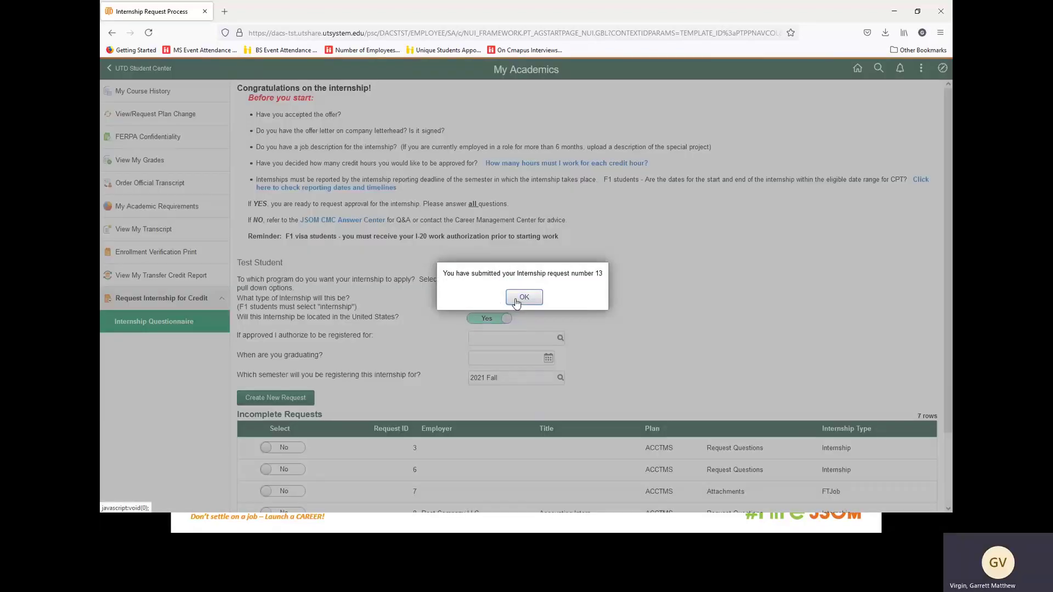
{"action": "left_click", "coordinate": [516, 301]}
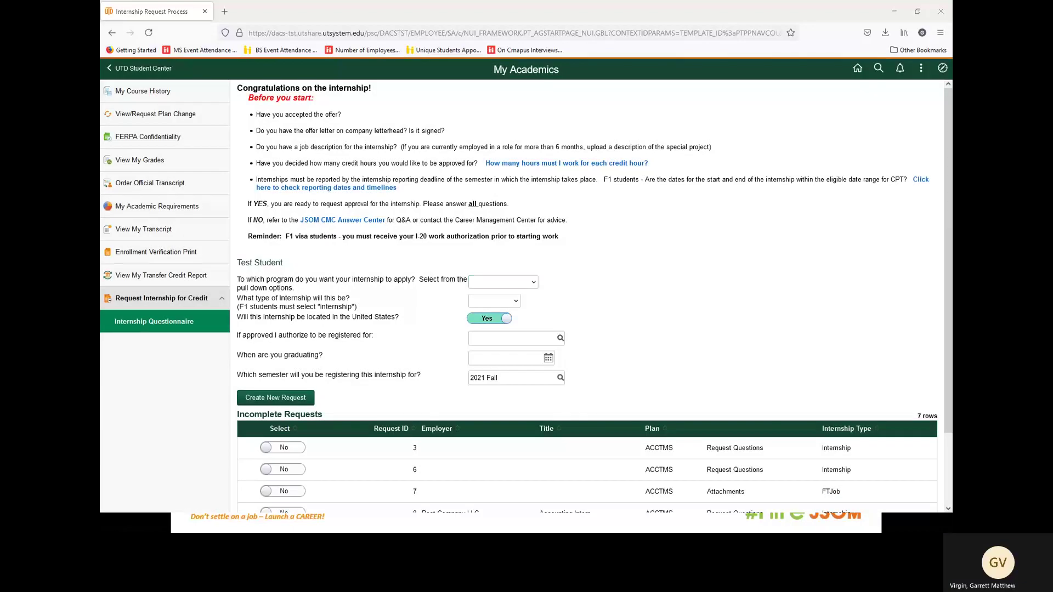
{"action": "key", "text": "alt+Tab"}
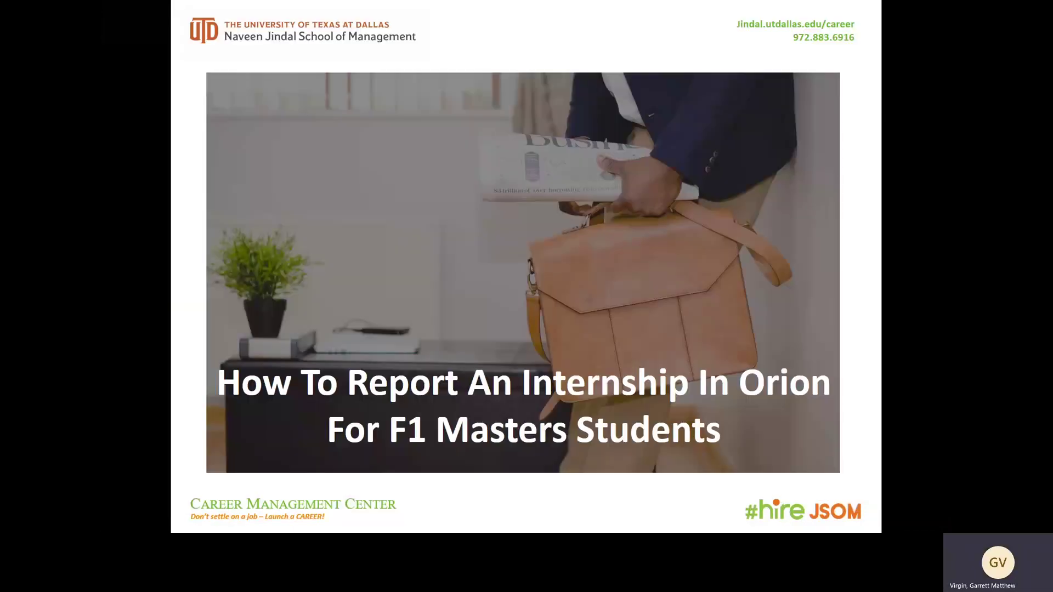
- Advance the slideshow to the JSOM Career Management Center contact slide
{"action": "left_click", "coordinate": [832, 292]}
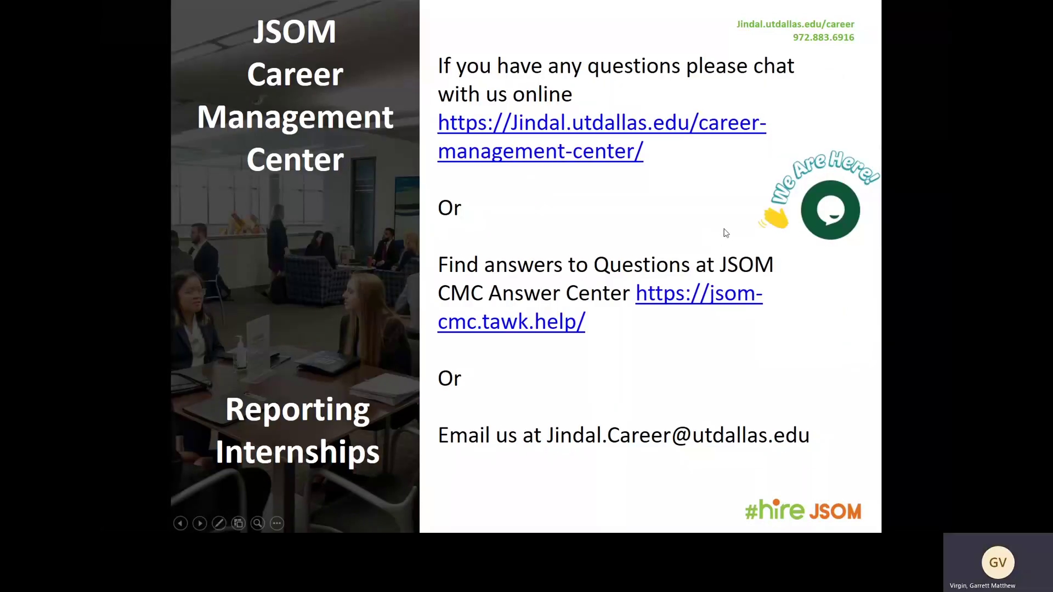